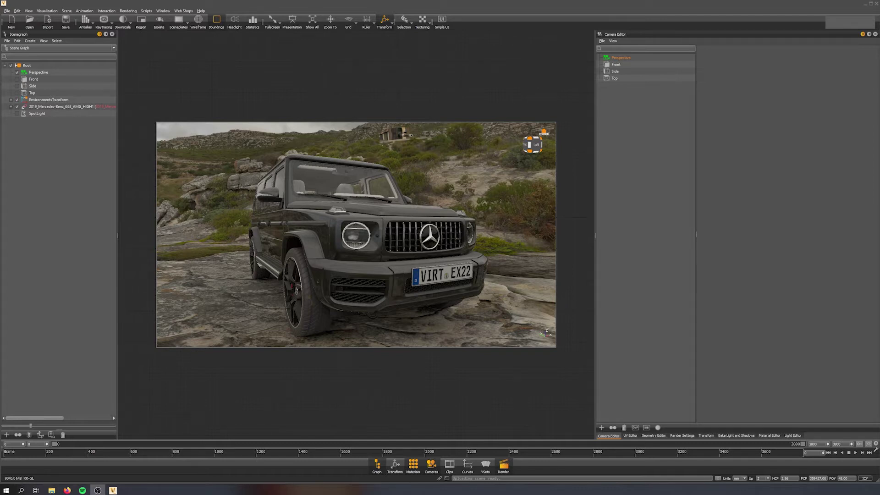
Import Rocks.vpb into the scene around the car.
right_drag(465, 244, 419, 192)
drag(419, 191, 391, 252)
drag(412, 183, 491, 252)
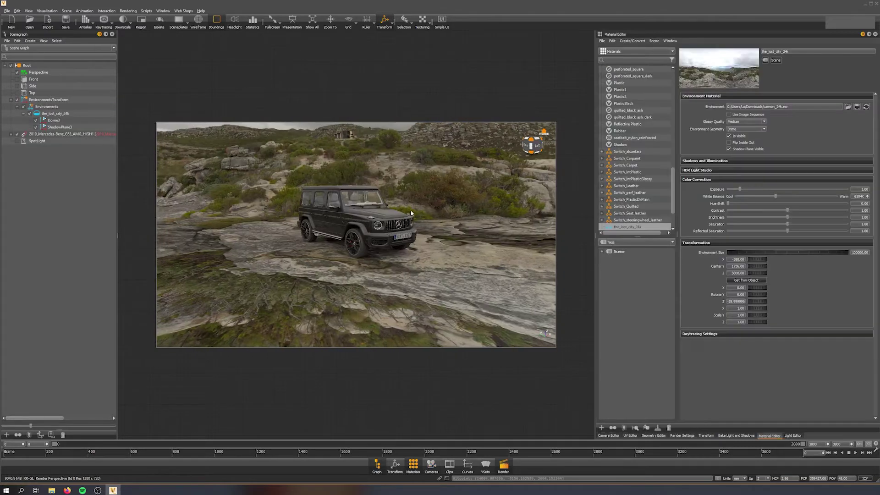
drag(412, 213, 376, 211)
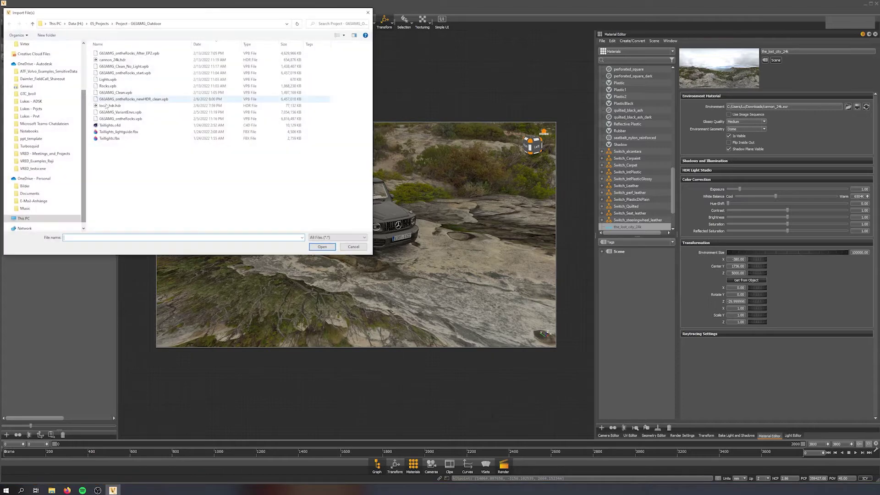
double_click(108, 86)
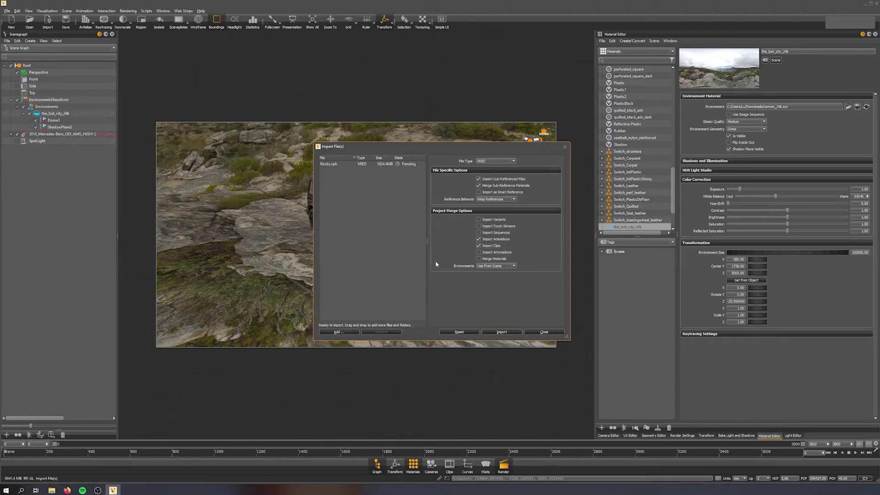
click(505, 333)
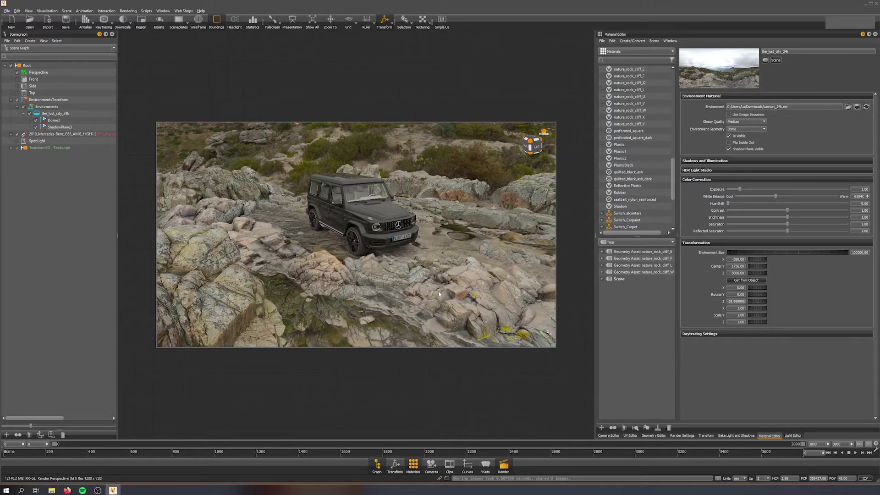
Inspect the imported rocks around the car and hide the Rocks.vpb group.
right_drag(456, 281, 458, 158)
drag(458, 158, 434, 199)
right_drag(434, 198, 385, 316)
drag(386, 316, 380, 174)
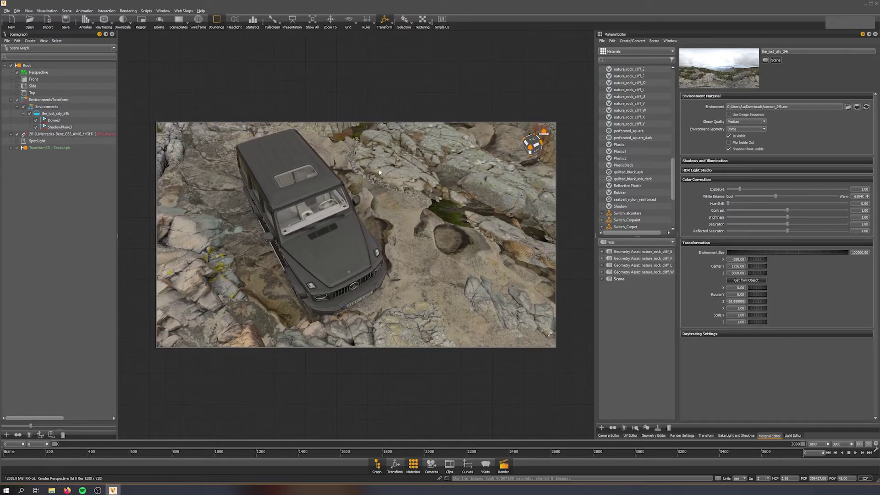
drag(410, 215, 334, 238)
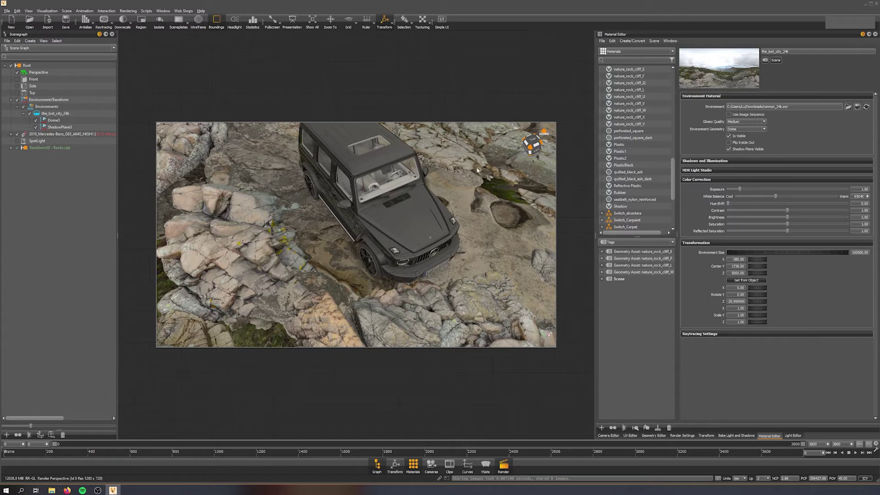
drag(315, 238, 337, 224)
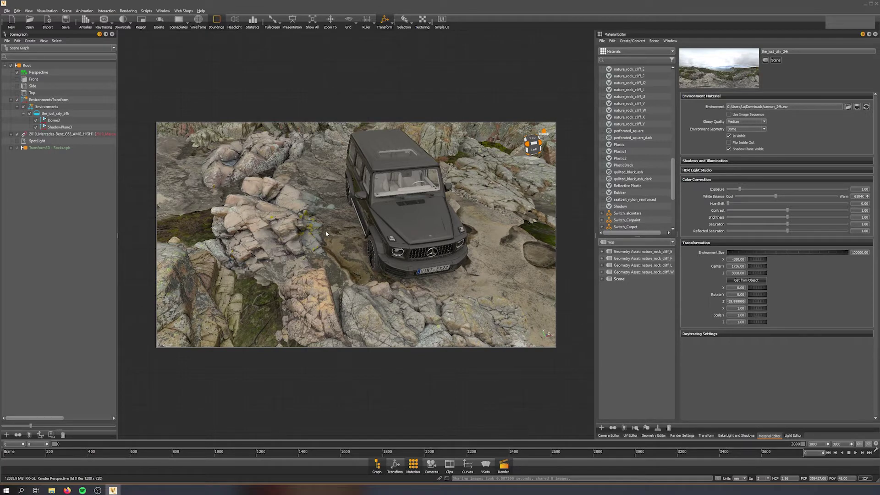
click(17, 147)
drag(309, 215, 340, 193)
right_drag(340, 191, 361, 229)
middle_drag(344, 195, 362, 213)
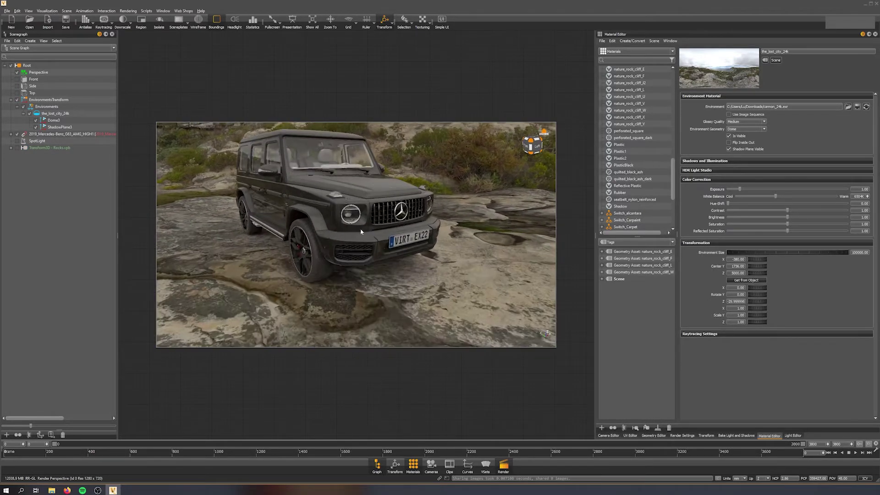
drag(362, 215, 346, 204)
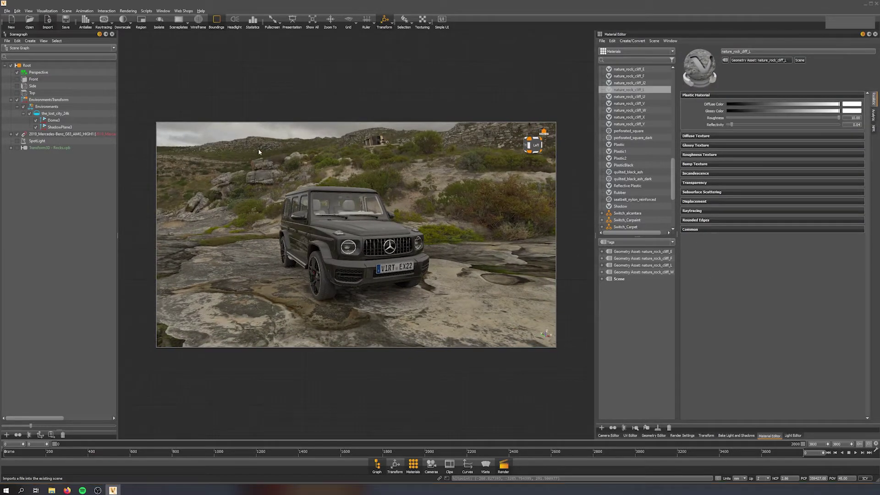
Import nature_rock_cliff_L.FBX from the fbx folder of Turbosquid's Cliff_pack_C_all_files.
key(ctrl+i)
click(188, 24)
text(H:\Assets\Turbosquid\Cliff_pack_C_all_files)
key(Return)
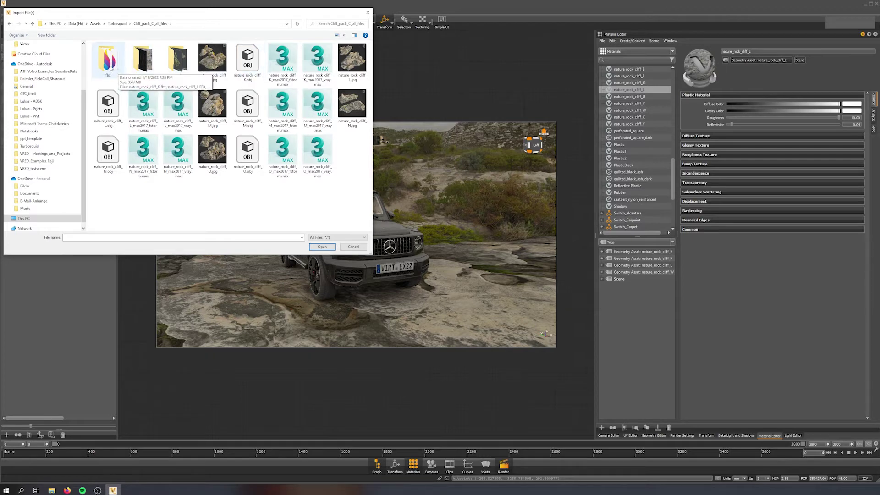
double_click(106, 60)
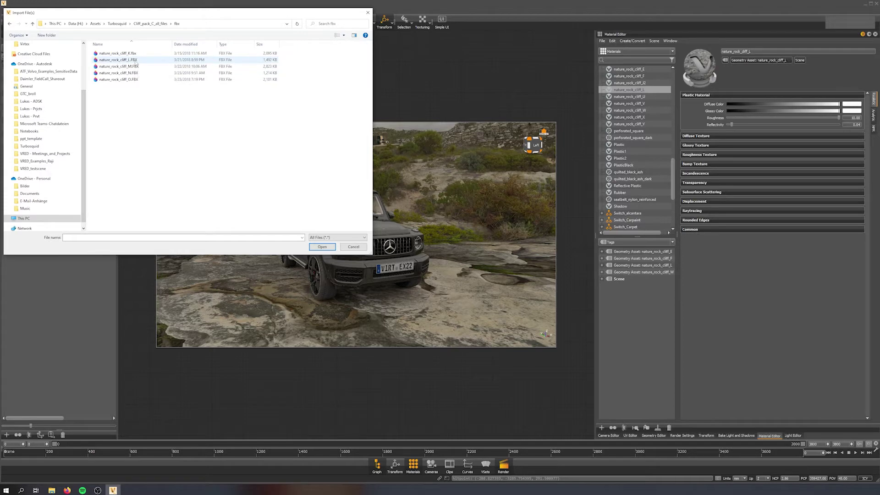
double_click(136, 60)
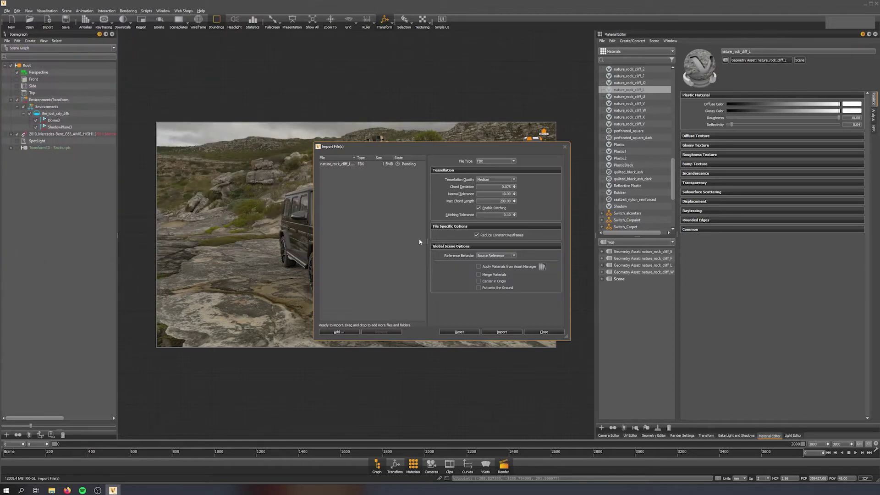
click(504, 332)
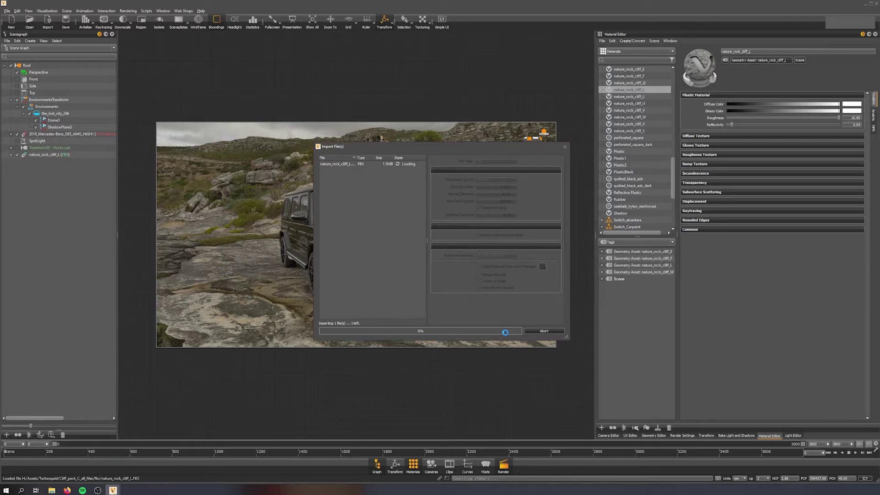
Move the imported cliff rock out beside the car and set its material's diffuse and glossy colors to white.
shift+click(286, 279)
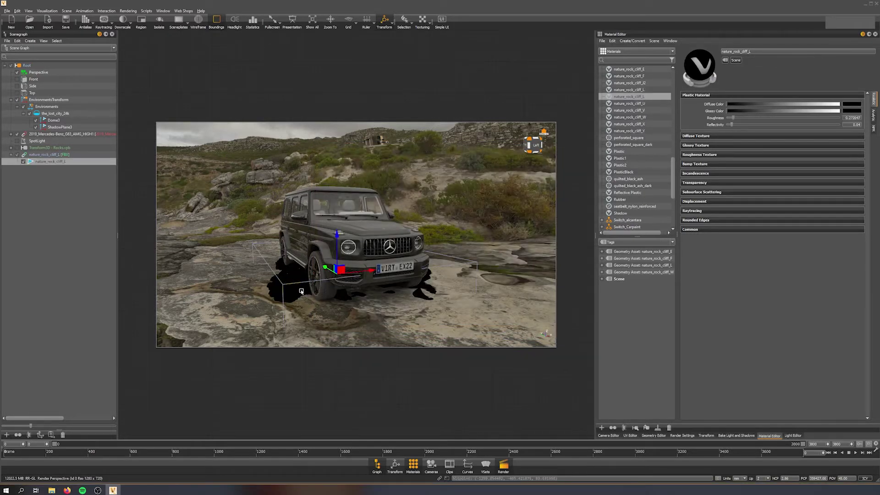
drag(347, 277, 221, 243)
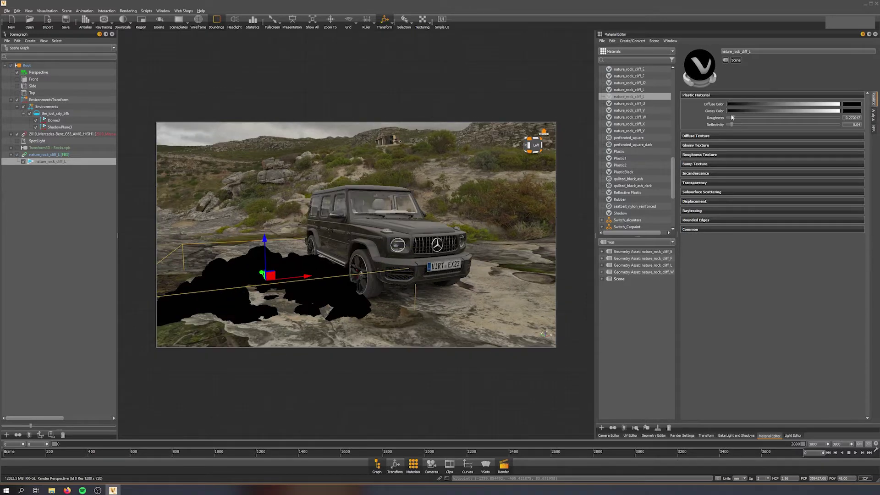
drag(779, 104, 842, 111)
Examine the rock's mesh in wireframe and turn the wireframe display off.
drag(254, 255, 272, 303)
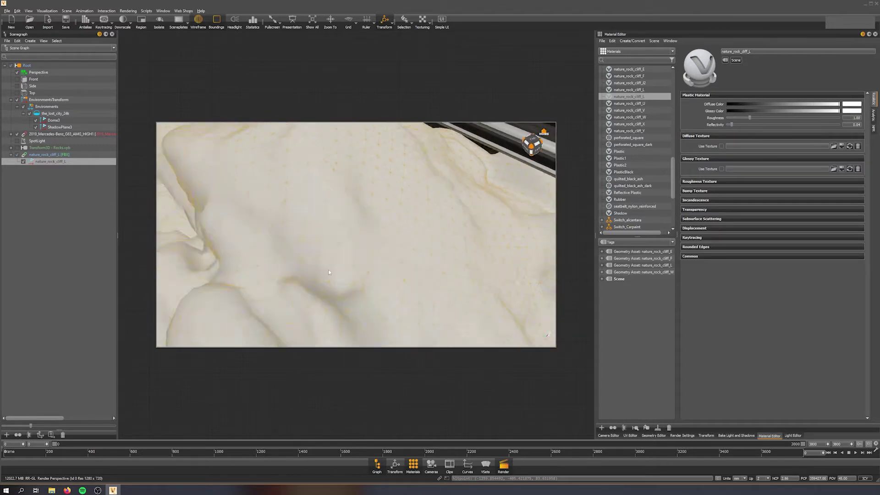
drag(334, 219, 257, 238)
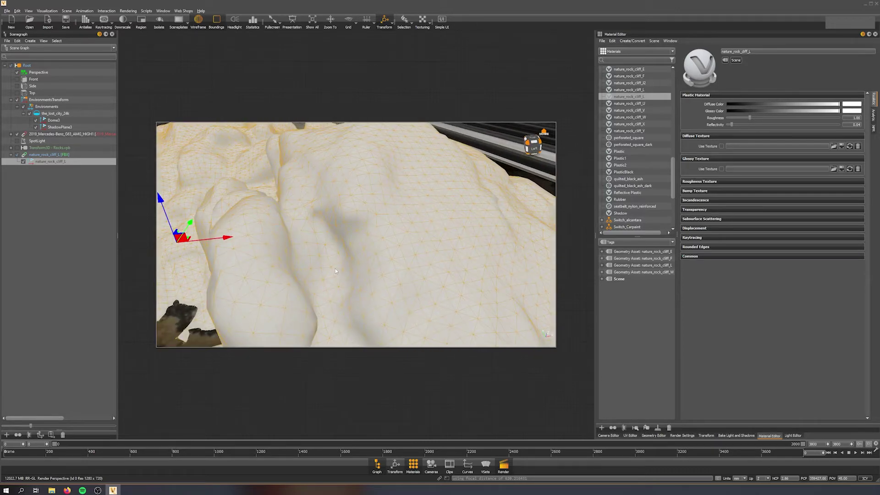
drag(325, 256, 367, 204)
scroll(371, 249, down, 10)
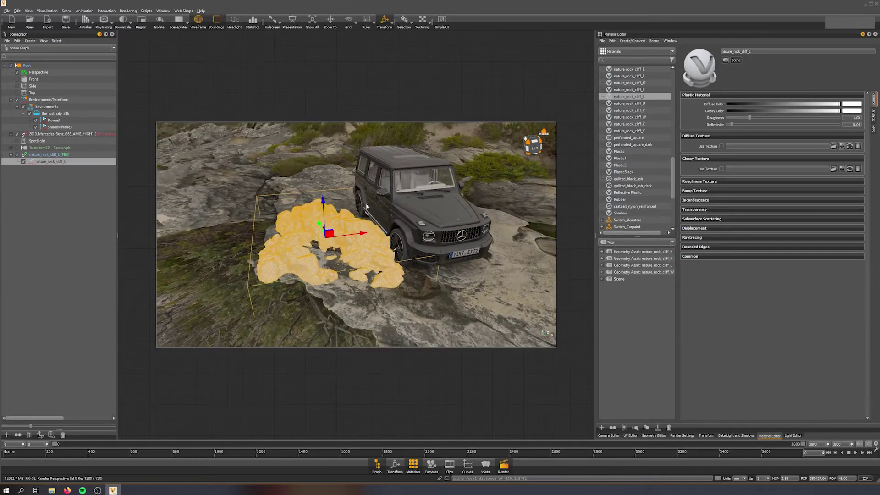
click(199, 20)
scroll(423, 214, up, 10)
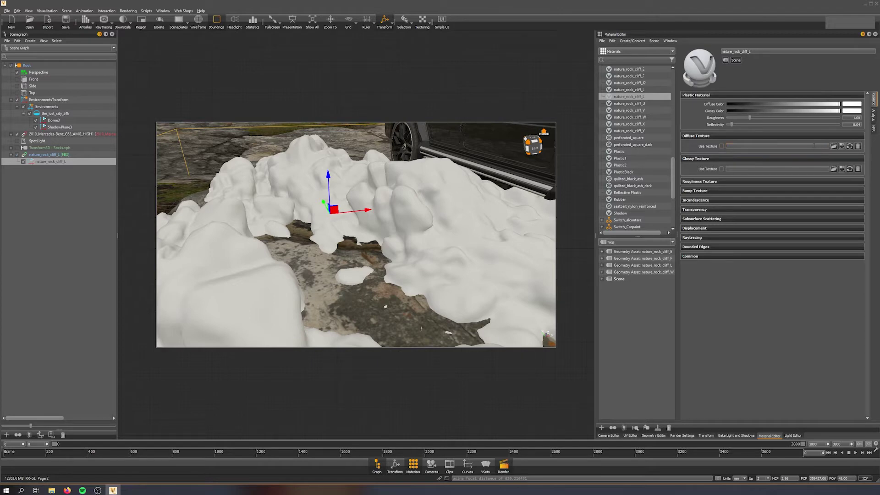
Load the 8K "Copy" color map of nature_rock_cliff_L from the maps folder as the rock material's diffuse texture.
click(834, 147)
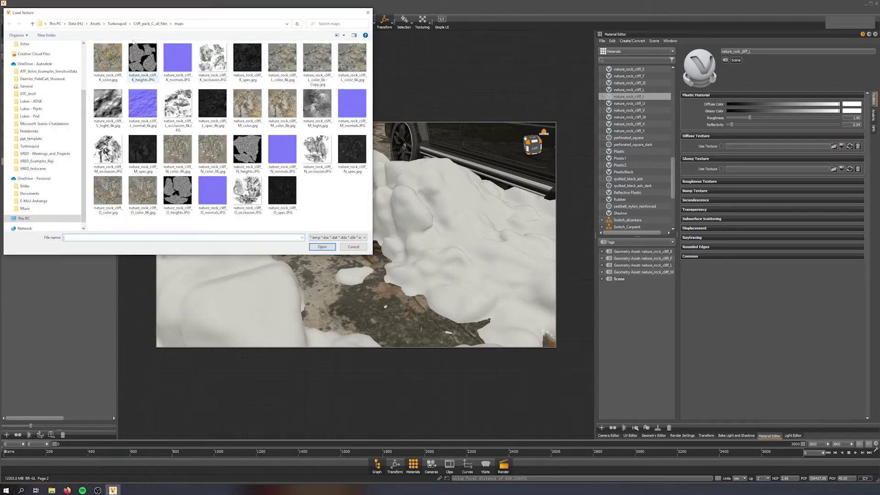
click(155, 26)
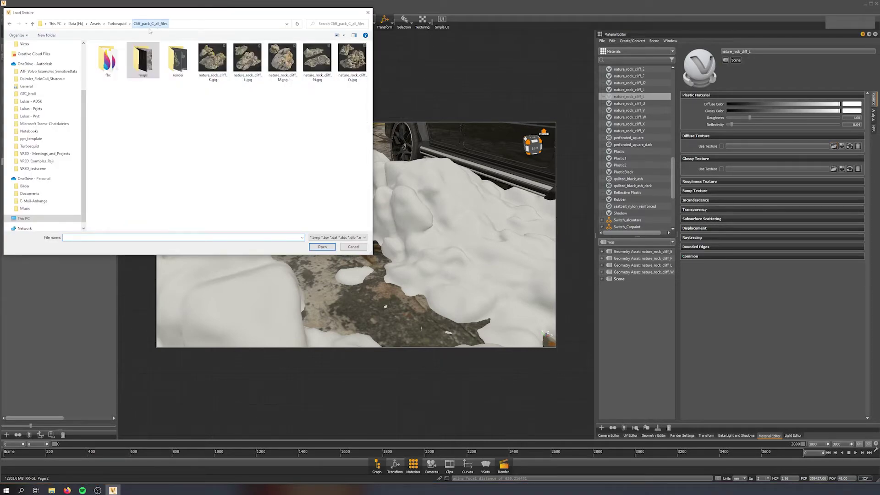
double_click(143, 58)
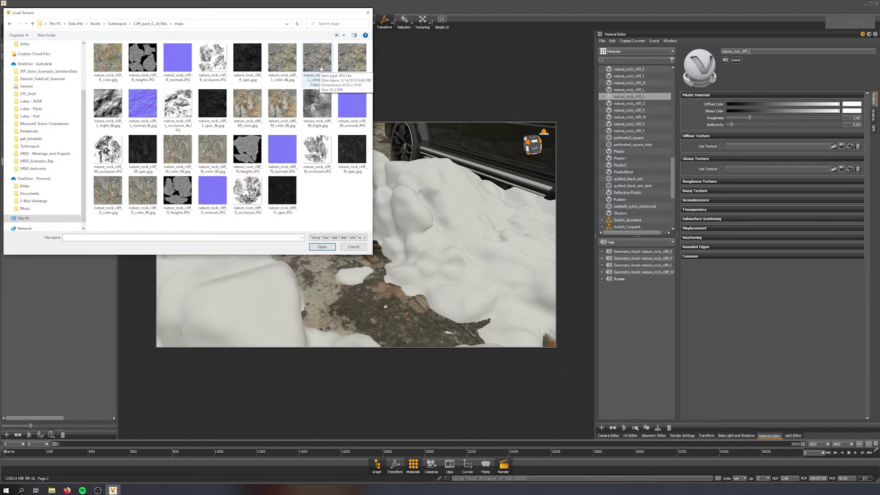
double_click(321, 69)
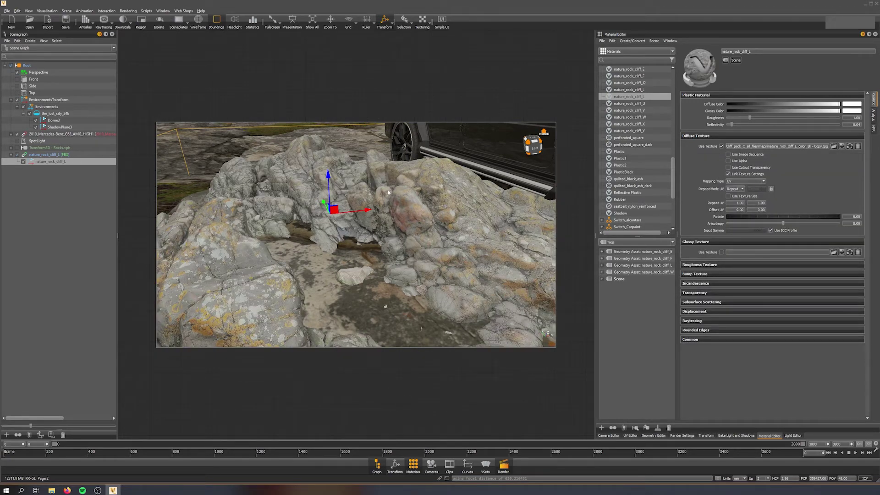
Try triplanar mapping on the rock's diffuse texture and switch the mapping type back to UV.
mouse_move(481, 220)
mouse_down()
mouse_move(509, 248)
mouse_move(493, 268)
mouse_move(482, 236)
mouse_up()
click(735, 181)
click(740, 194)
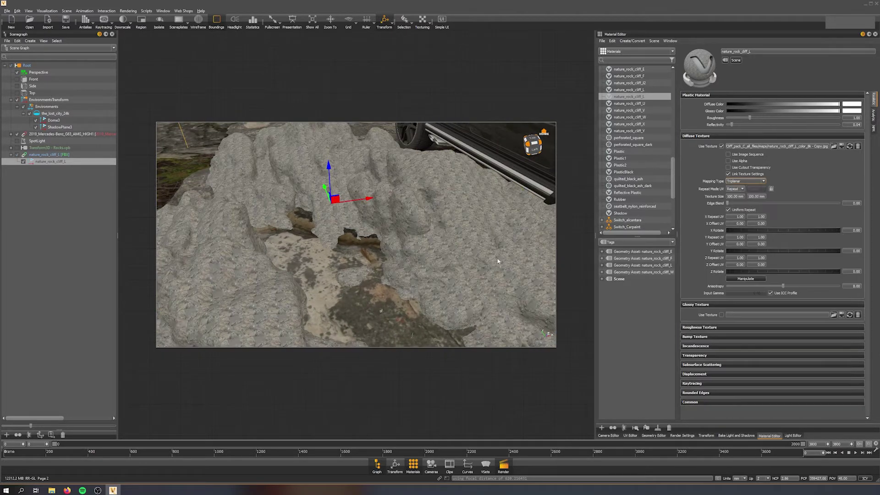
scroll(500, 260, down, 3)
mouse_move(433, 236)
mouse_down()
mouse_move(452, 207)
mouse_move(431, 227)
mouse_up()
scroll(425, 227, up, 3)
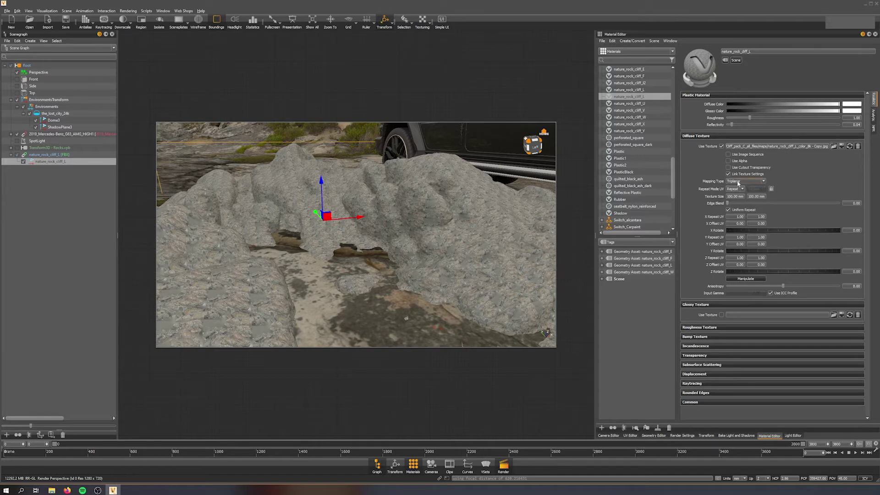
click(738, 183)
click(736, 186)
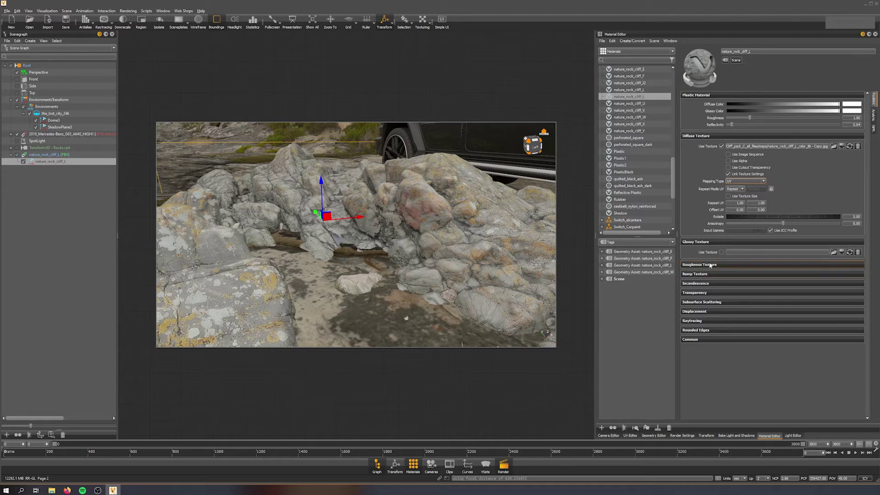
Load nature_rock_cliff_L_spec_4k.jpg as the rock material's glossy texture.
click(833, 252)
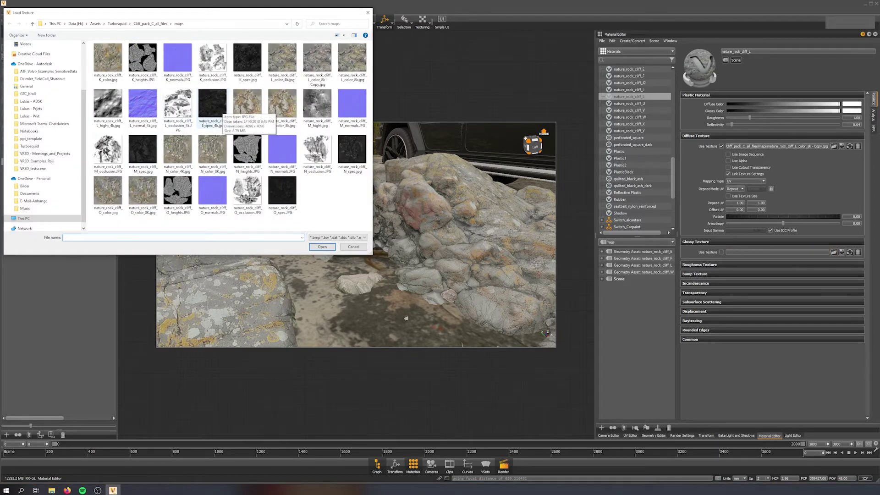
click(214, 101)
double_click(213, 113)
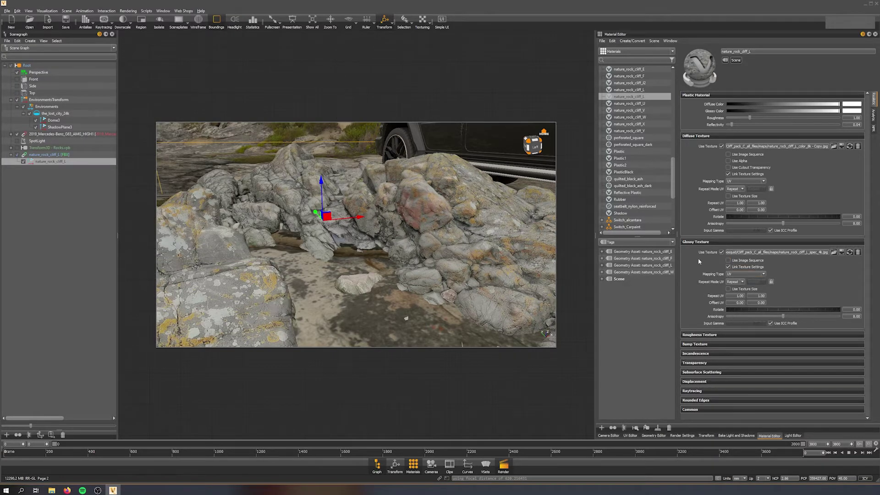
Load the nature_rock_cliff_L_normal_4k map as the rock material's bump texture.
click(693, 344)
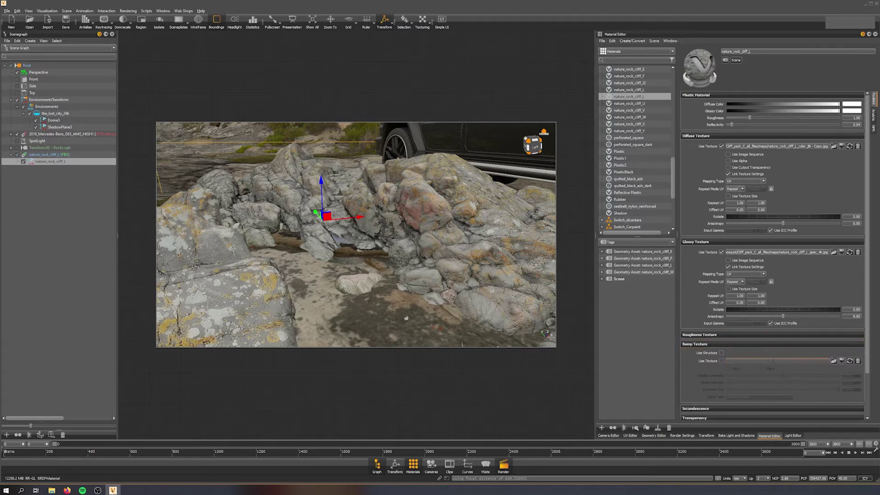
click(833, 361)
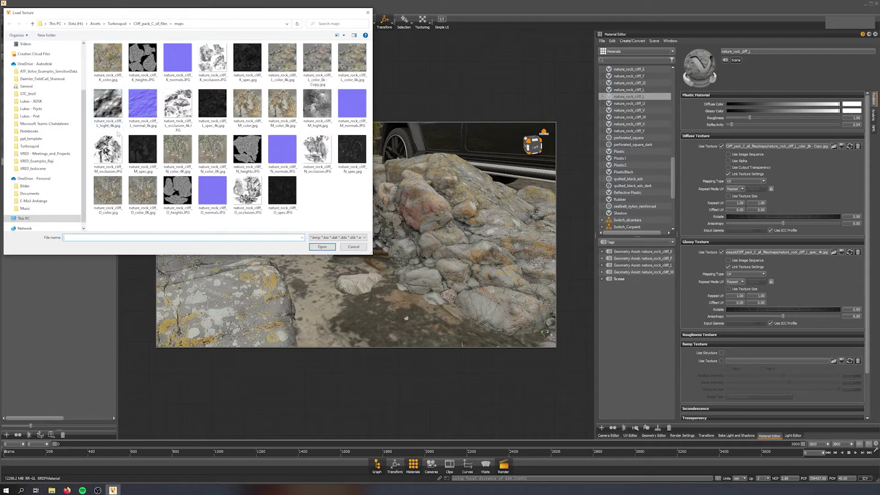
double_click(144, 107)
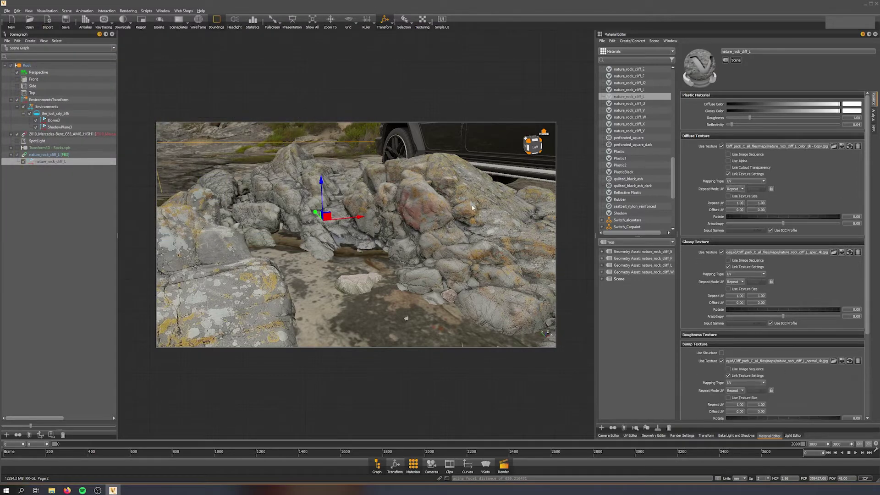
drag(452, 200, 422, 205)
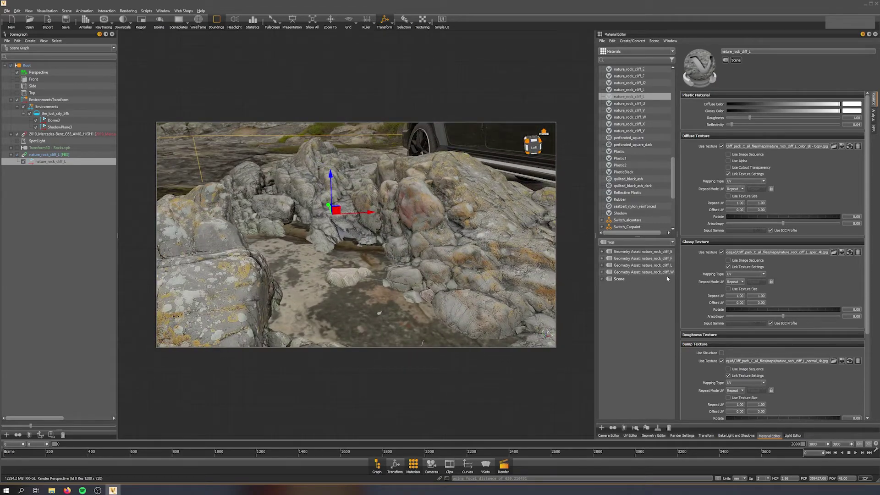
Move the textured rock across to the opposite side of the car.
scroll(449, 220, down, 5)
drag(452, 216, 379, 238)
shift+click(472, 252)
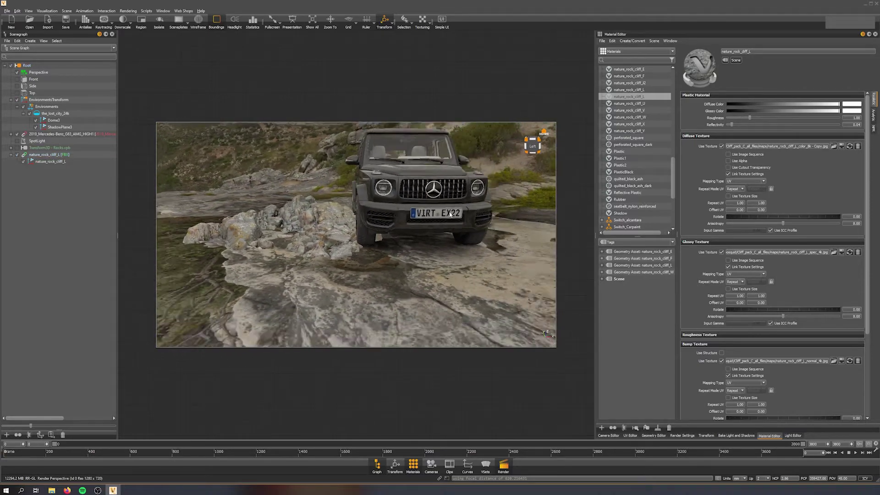
right_drag(379, 238, 364, 210)
drag(364, 209, 387, 221)
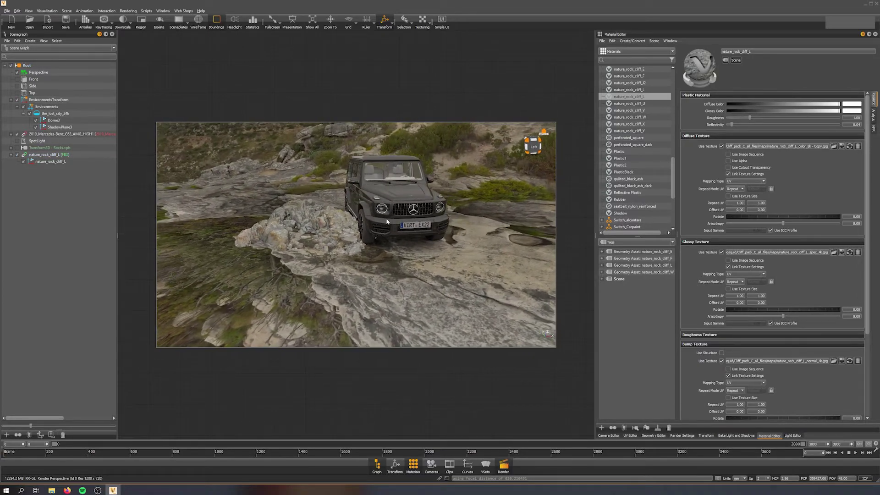
click(338, 238)
drag(344, 227, 537, 221)
drag(455, 224, 382, 218)
drag(451, 216, 434, 264)
Rotate the rock beside the car to a new orientation and return to the move tool.
key(e)
drag(483, 251, 449, 183)
key(w)
key(e)
key(w)
right_drag(450, 277, 441, 219)
drag(442, 219, 332, 228)
middle_drag(438, 272, 431, 241)
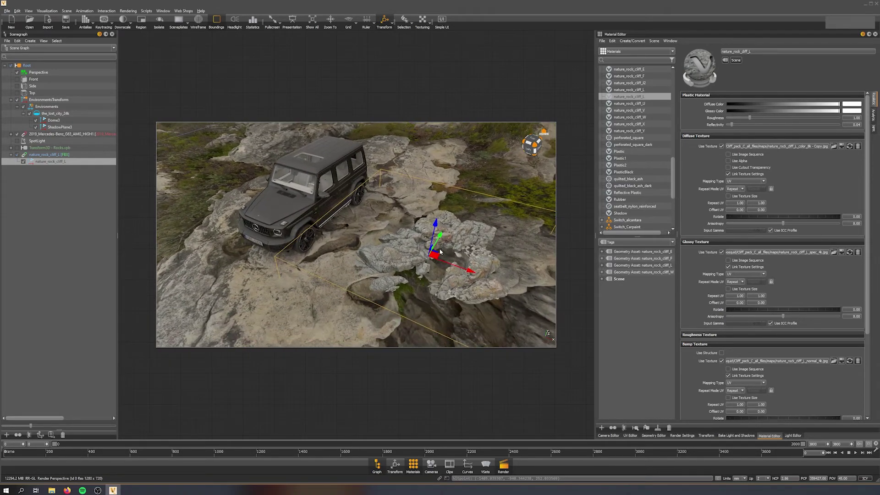
Move the rock cliff across the ground until it sits directly in front of the car, and deselect it.
drag(440, 250, 403, 257)
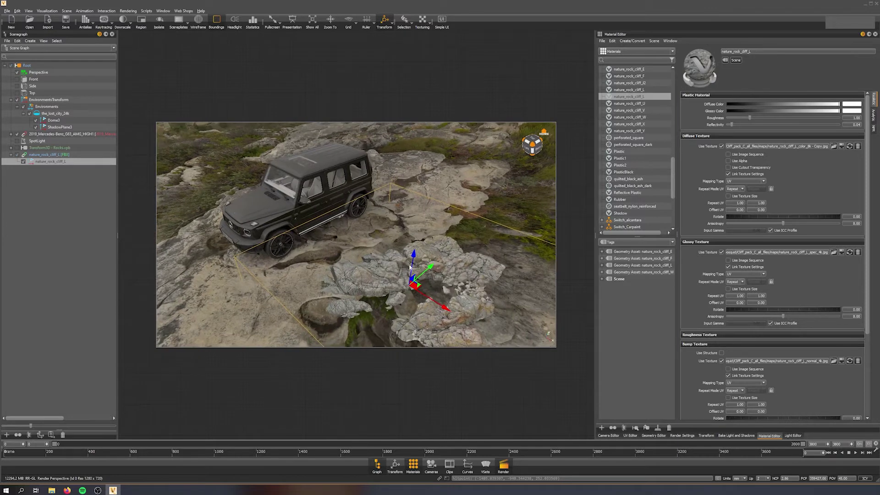
right_drag(447, 306, 442, 244)
drag(442, 243, 309, 293)
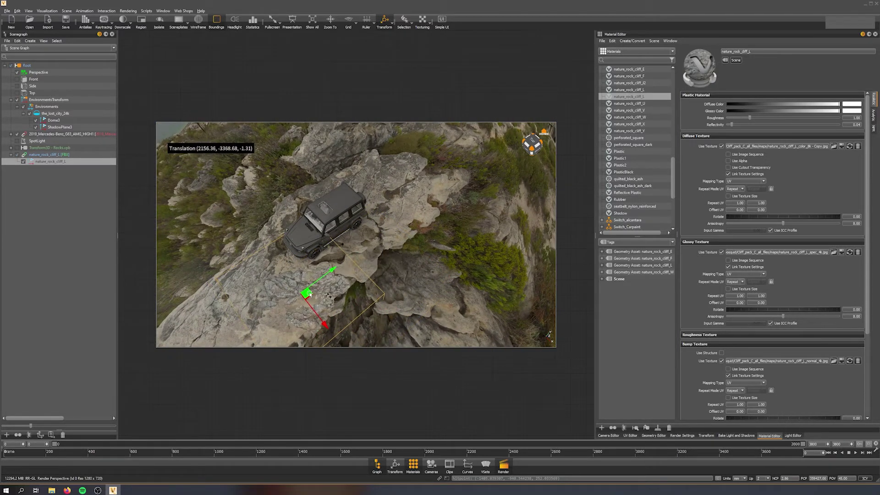
middle_drag(308, 294, 362, 240)
right_drag(361, 240, 367, 232)
drag(367, 232, 420, 205)
drag(379, 233, 302, 255)
right_drag(303, 255, 343, 287)
drag(343, 288, 417, 163)
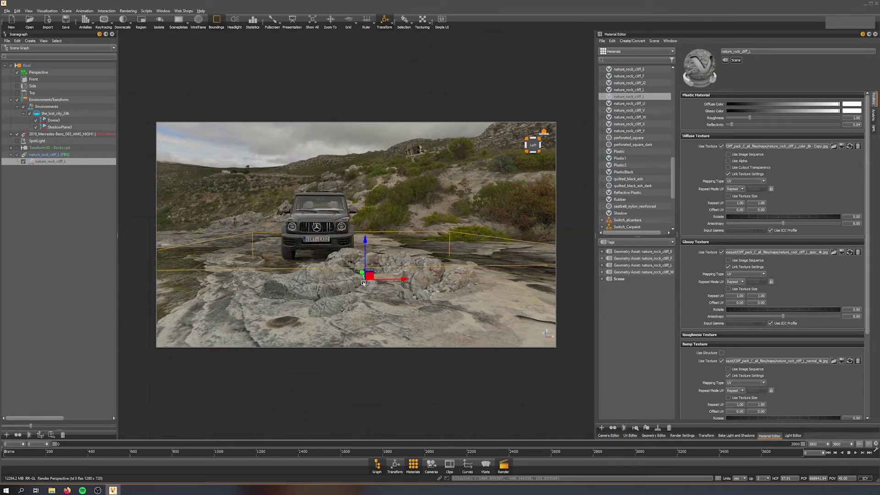
key(shift+d)
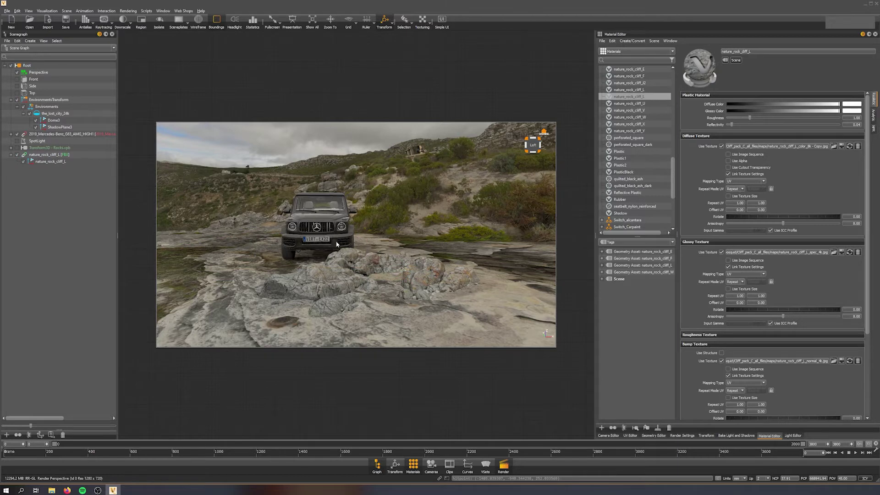
Examine how the rock sits in front of the car from low, close and raised viewpoints.
right_drag(289, 229, 341, 311)
drag(380, 285, 440, 288)
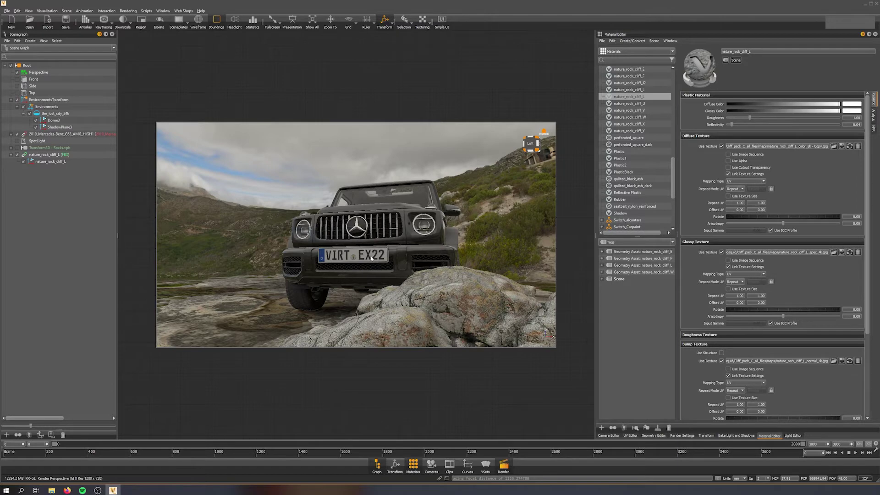
drag(453, 298, 394, 240)
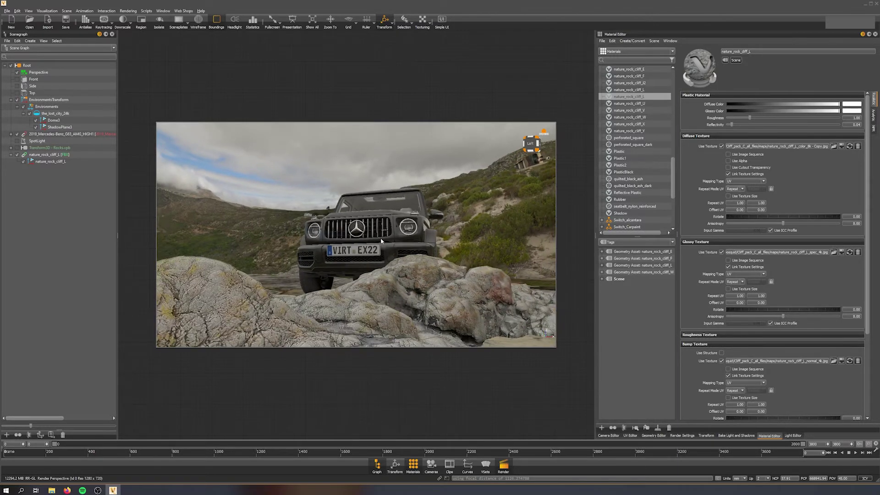
drag(288, 278, 318, 279)
drag(380, 274, 409, 256)
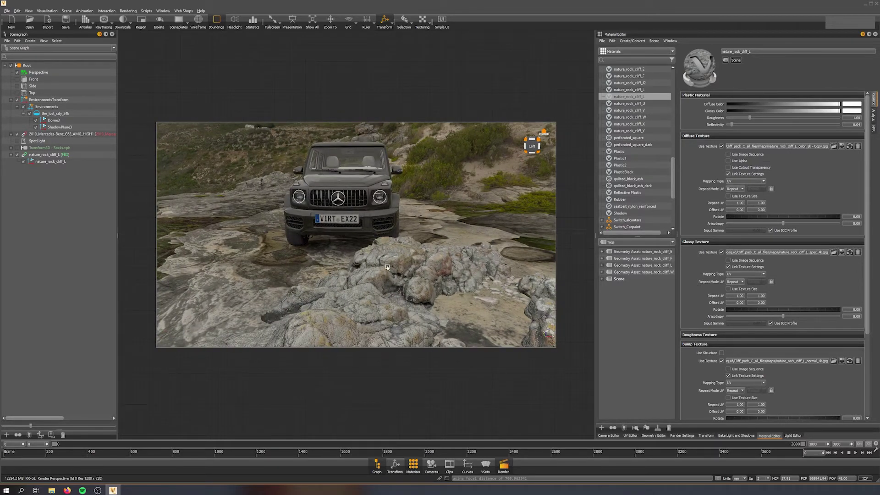
click(421, 265)
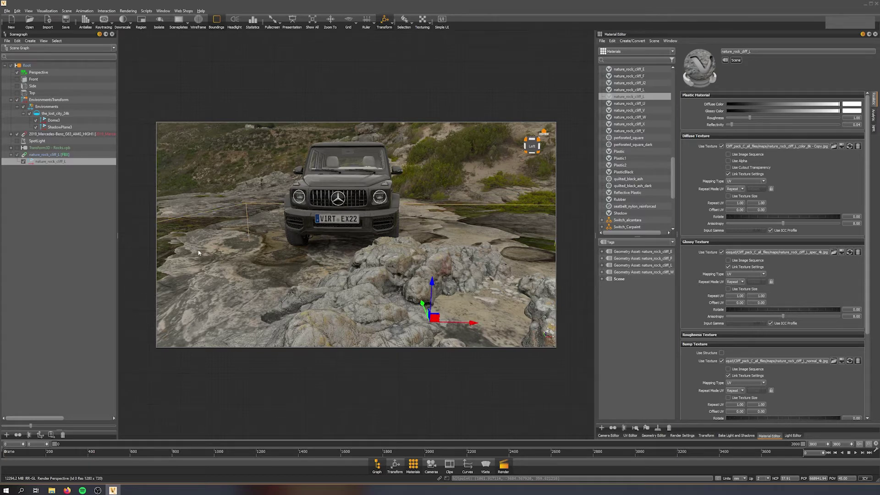
click(56, 154)
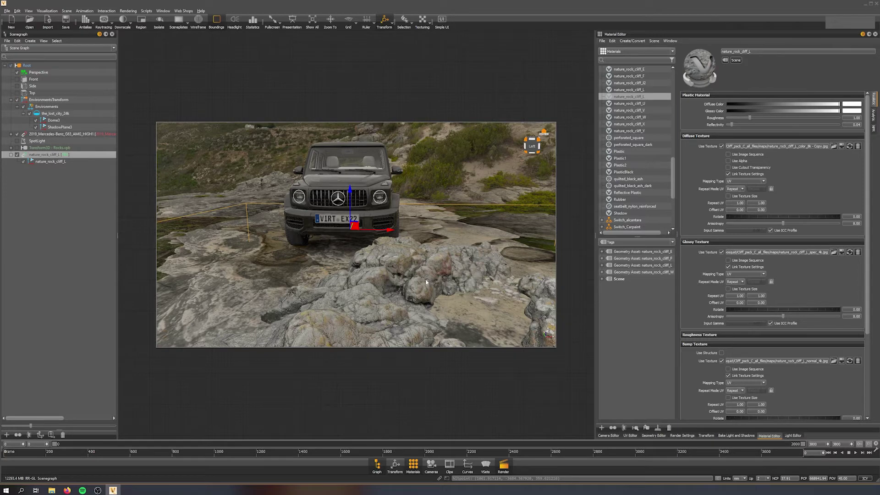
drag(454, 271, 458, 216)
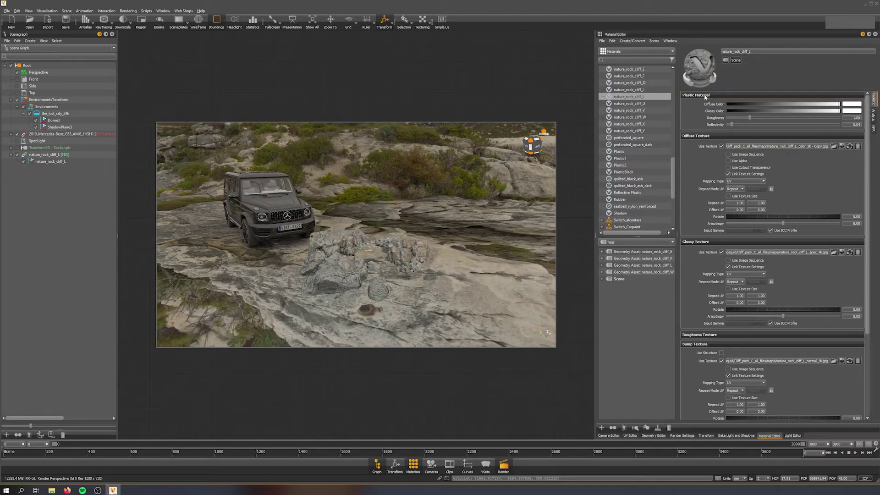
Tint the rock material's diffuse color to a very pale, warm off-white with a yellow-orange hue.
click(850, 107)
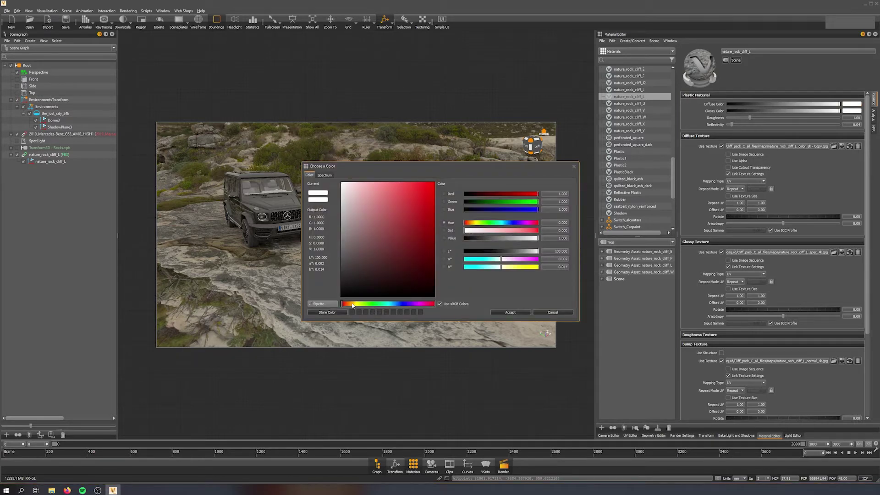
drag(467, 171, 463, 217)
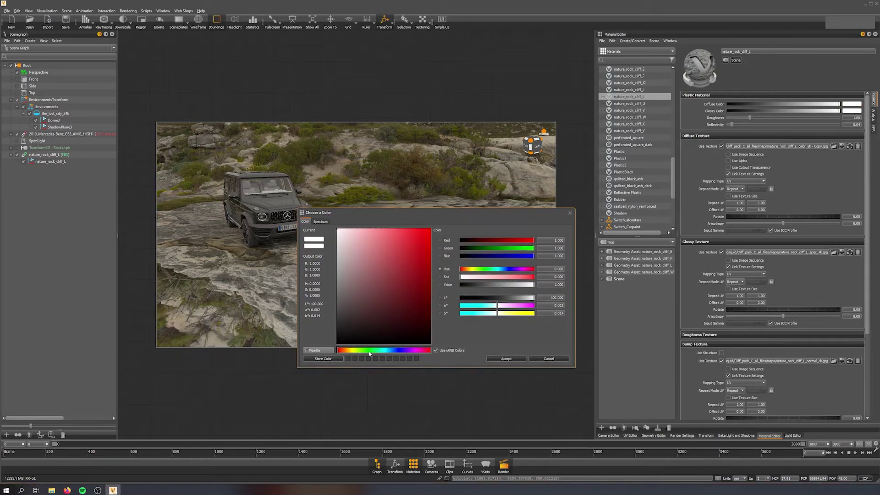
click(349, 350)
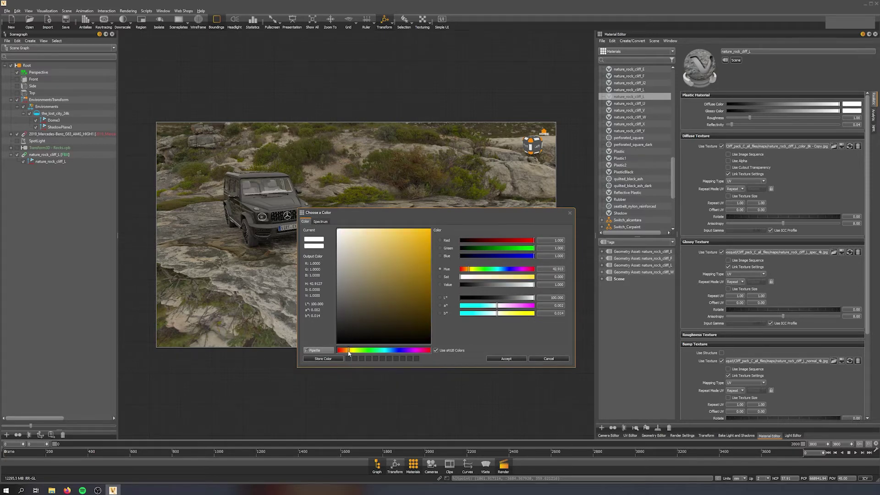
drag(412, 214, 456, 36)
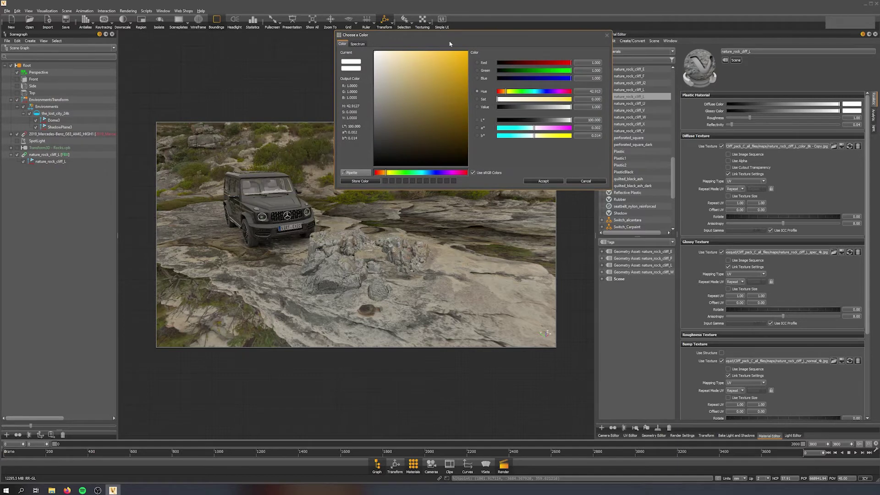
click(387, 54)
mouse_move(387, 54)
mouse_down()
mouse_move(380, 54)
mouse_move(407, 68)
mouse_move(422, 60)
mouse_move(380, 51)
mouse_move(443, 57)
mouse_move(474, 106)
mouse_move(489, 175)
mouse_move(416, 101)
mouse_move(397, 61)
mouse_move(379, 54)
mouse_up()
click(385, 173)
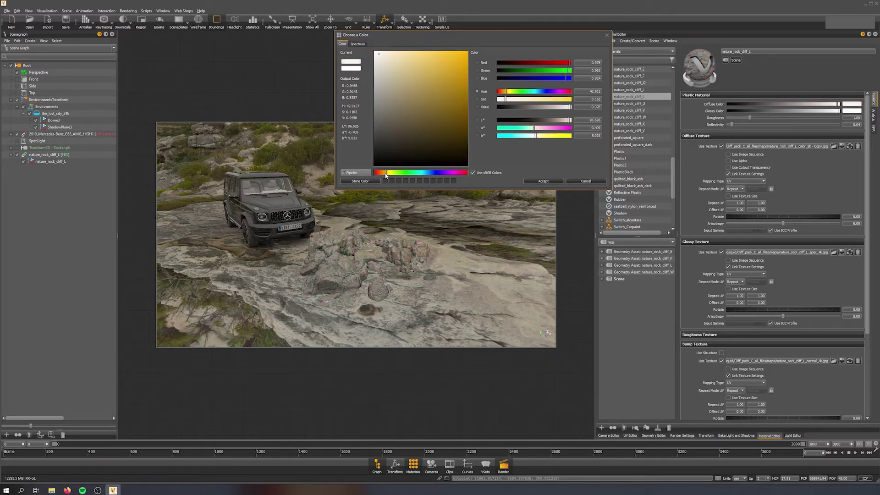
drag(386, 57, 377, 58)
drag(380, 56, 379, 57)
click(552, 182)
Turn on the SpotLight so it lights the car and the rock.
drag(462, 232, 378, 246)
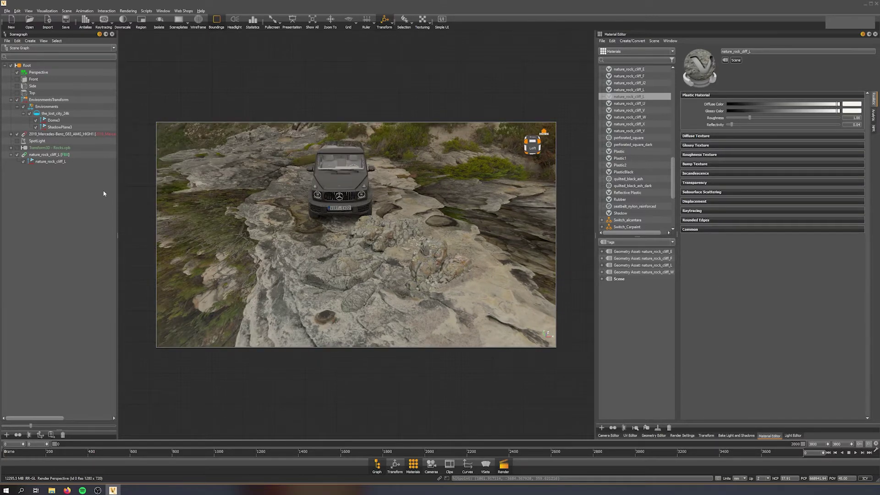
drag(325, 265, 402, 240)
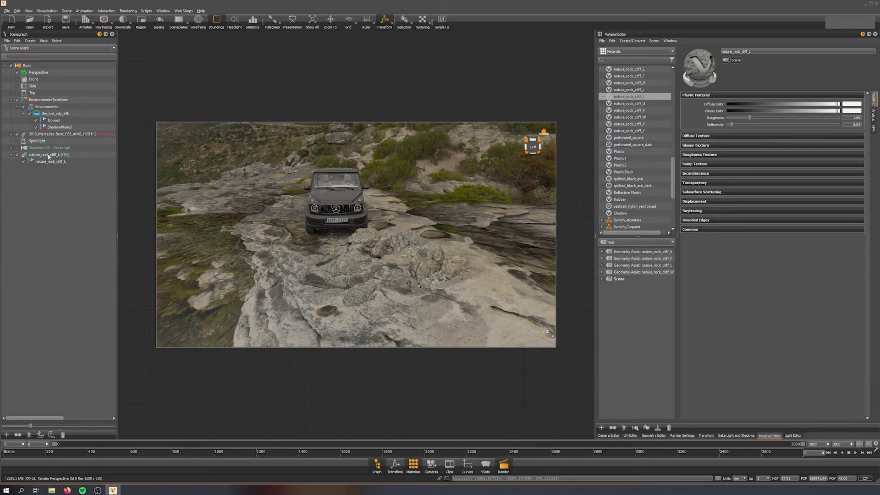
right_drag(460, 269, 428, 344)
middle_drag(456, 277, 349, 188)
drag(375, 197, 347, 240)
drag(293, 221, 423, 150)
drag(406, 199, 341, 200)
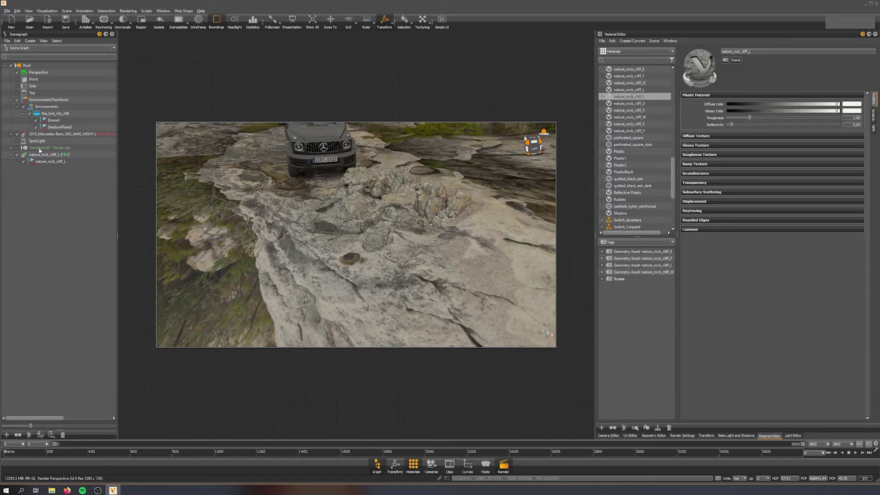
click(17, 141)
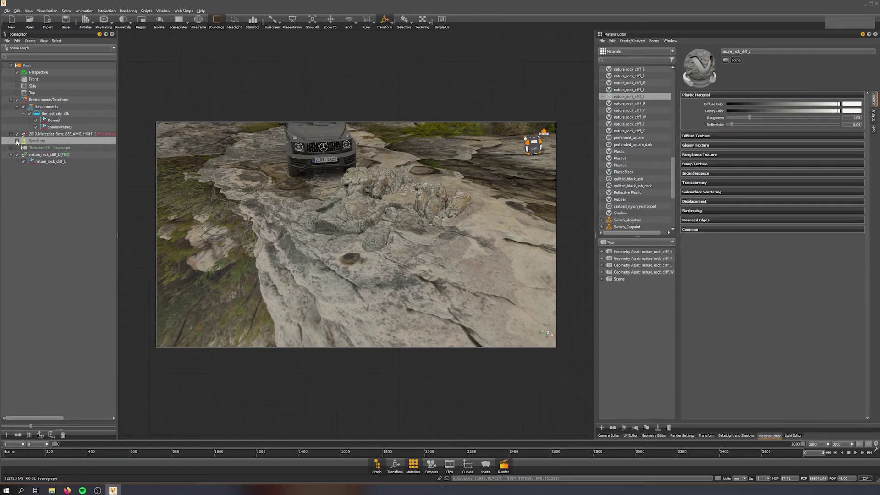
Select the shadow plane under the car together with the rock cliff geometry, with the wireframe shown.
scroll(253, 213, down, 5)
drag(316, 213, 275, 150)
right_drag(280, 140, 420, 302)
drag(421, 303, 377, 195)
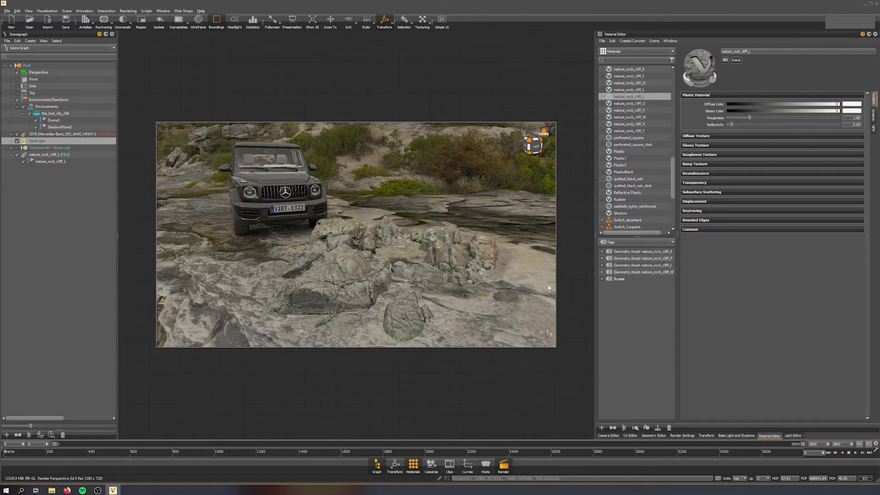
ctrl+shift+click(254, 246)
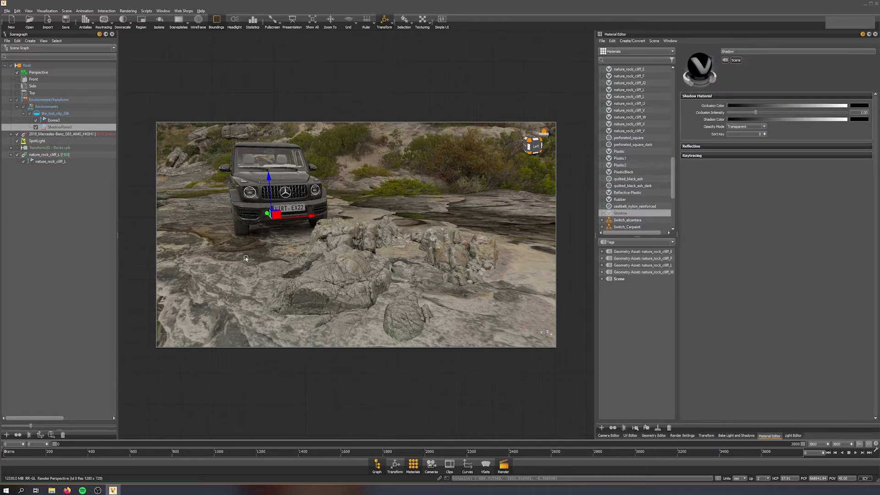
key(w)
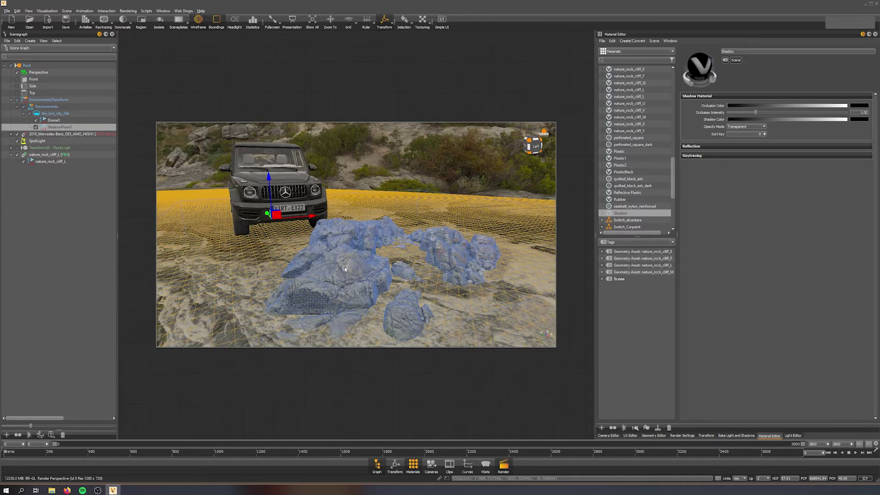
click(345, 268)
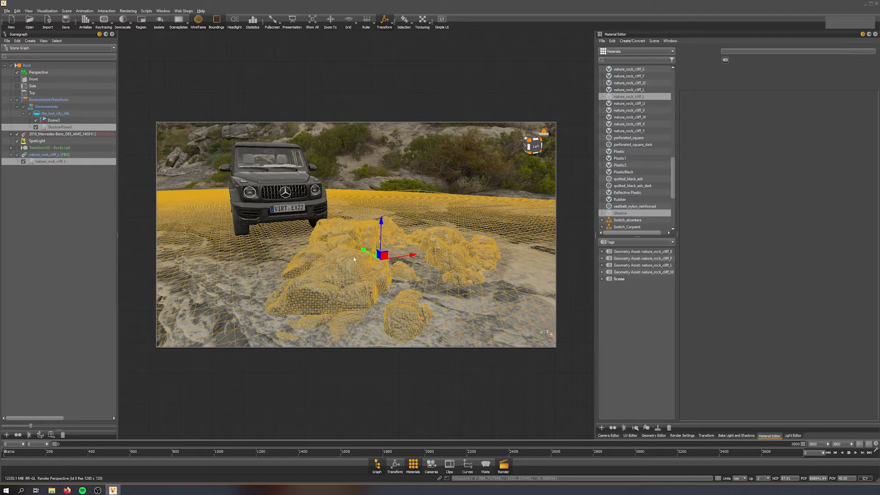
Open the light and shadow baking settings and set the bake type to Texture.
click(739, 436)
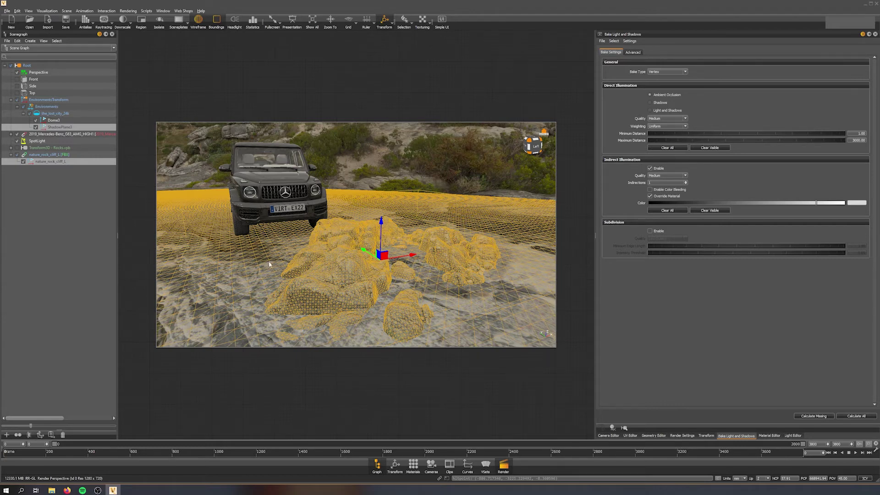
click(667, 72)
click(661, 81)
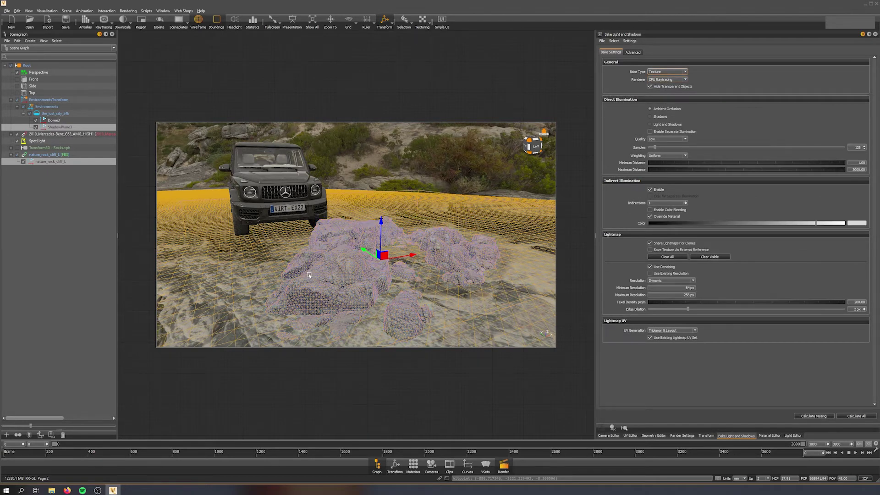
Select only the shadow plane and load bake settings with GPU Raytracing, Light and Shadows, Ultra High quality and 1024 px maximum resolution.
key(shift+d)
shift+click(248, 244)
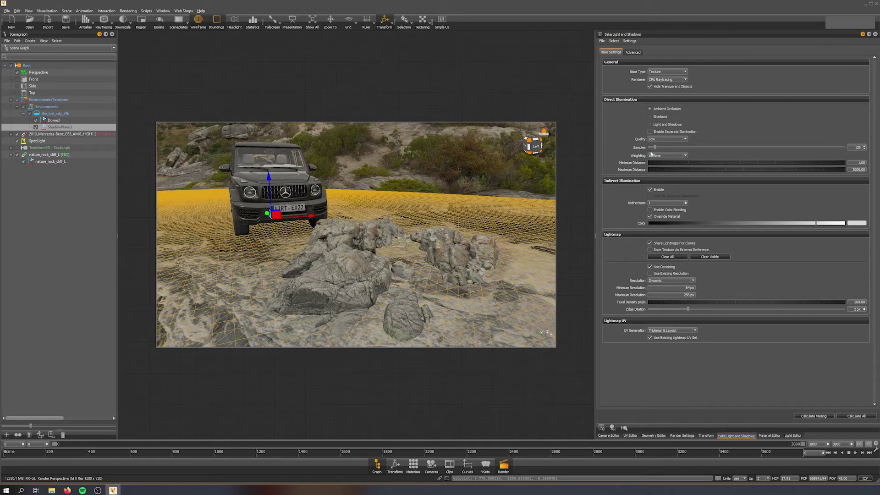
click(632, 41)
click(641, 53)
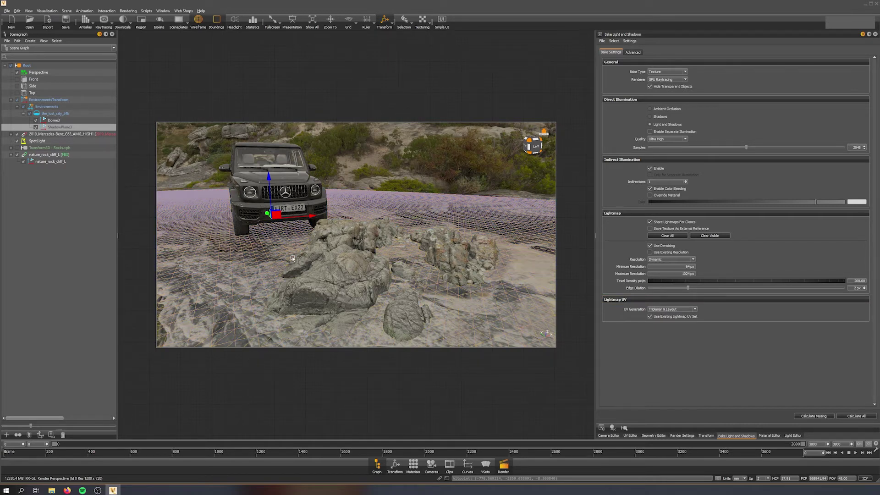
Select the rock cliff along with the shadow plane and calculate the texture bake for both.
click(303, 266)
click(341, 262)
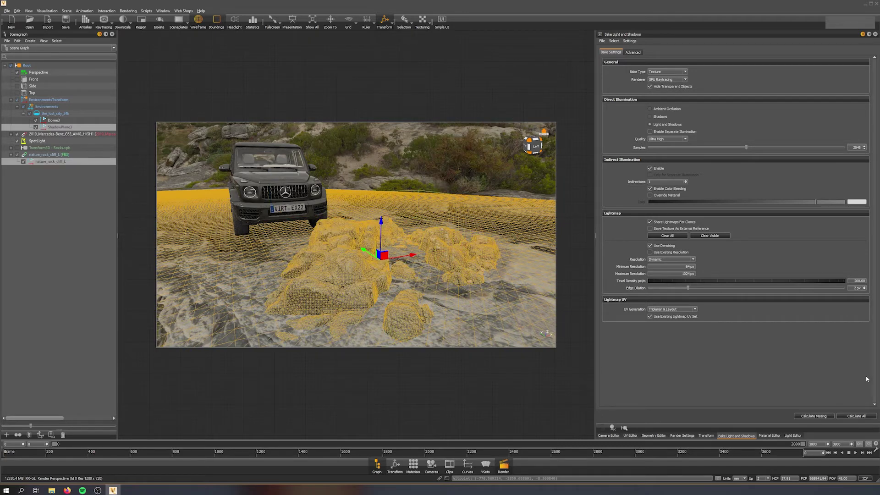
click(856, 416)
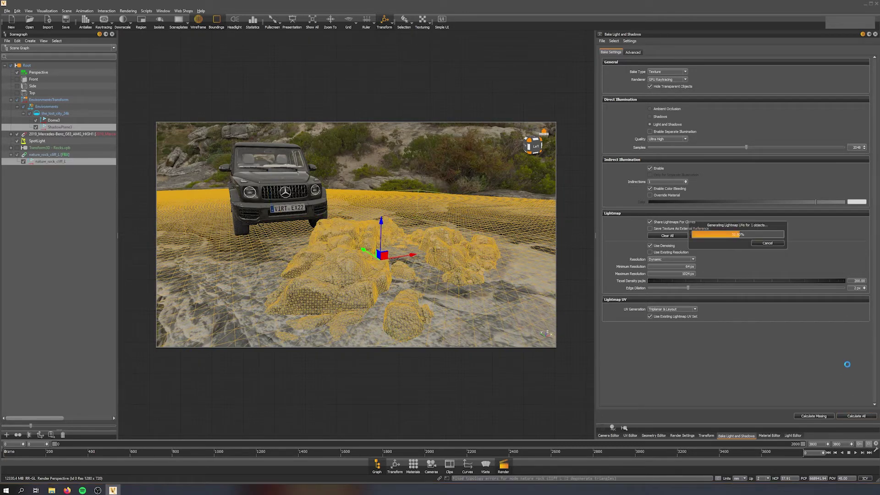
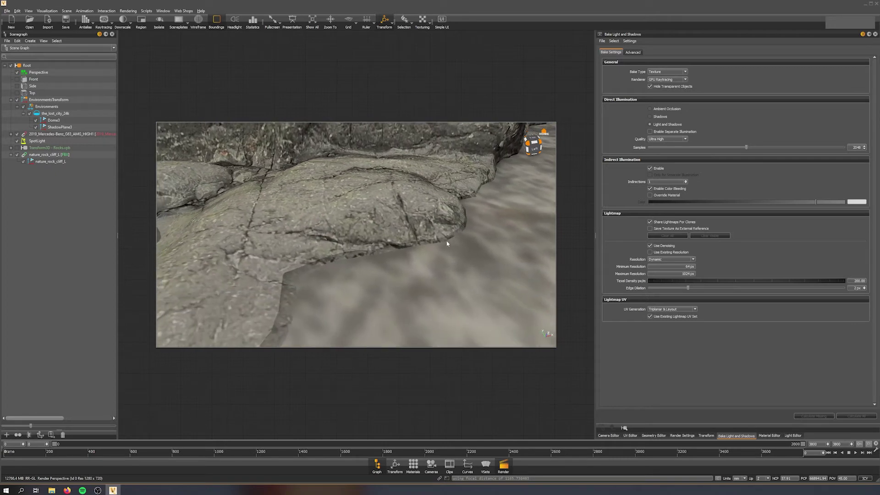
Adjust the shadow plane's height against the base of the rock, setting its Z translation to 1.
click(369, 266)
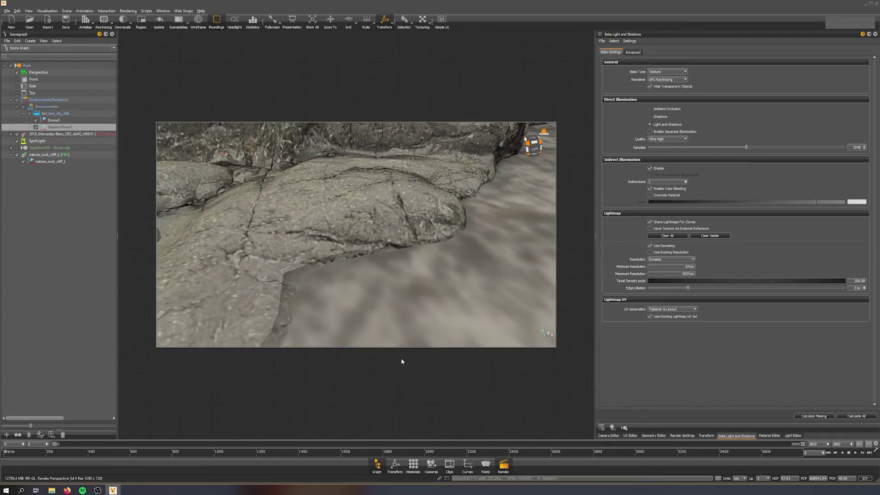
click(707, 436)
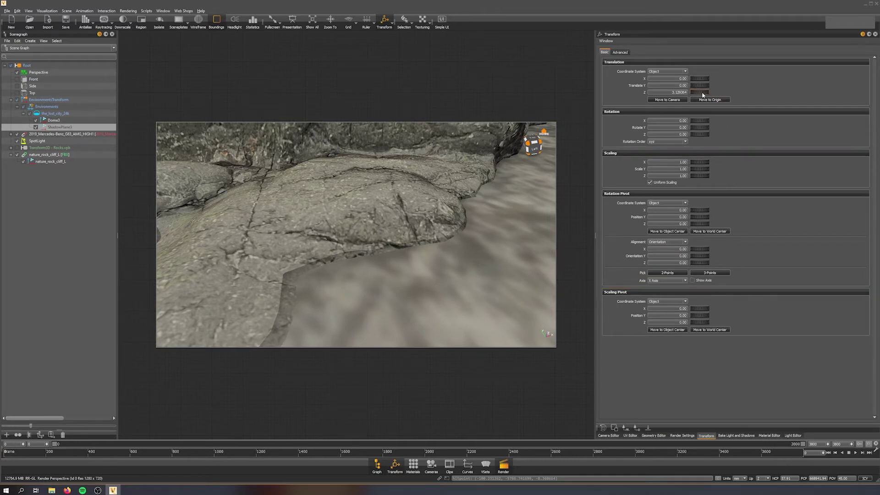
scroll(702, 94, down, 2)
scroll(702, 95, up, 2)
scroll(702, 94, down, 1)
scroll(702, 94, down, 2)
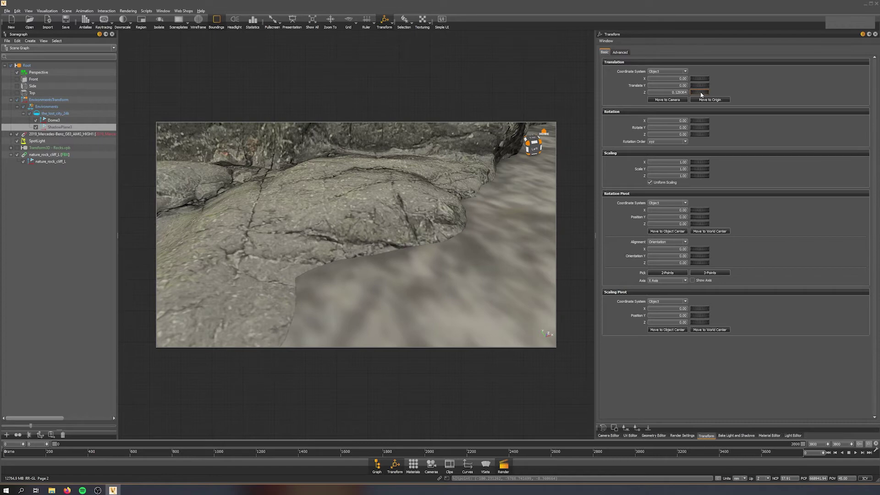
scroll(701, 94, down, 1)
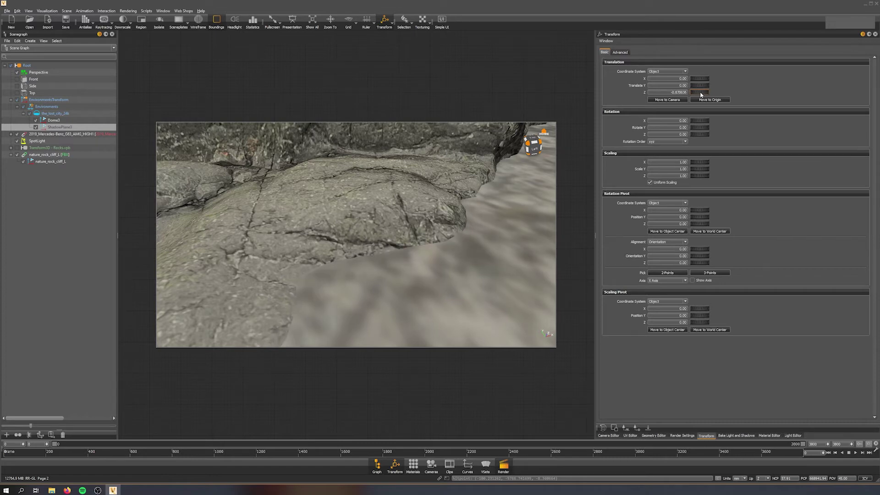
text(1)
key(Return)
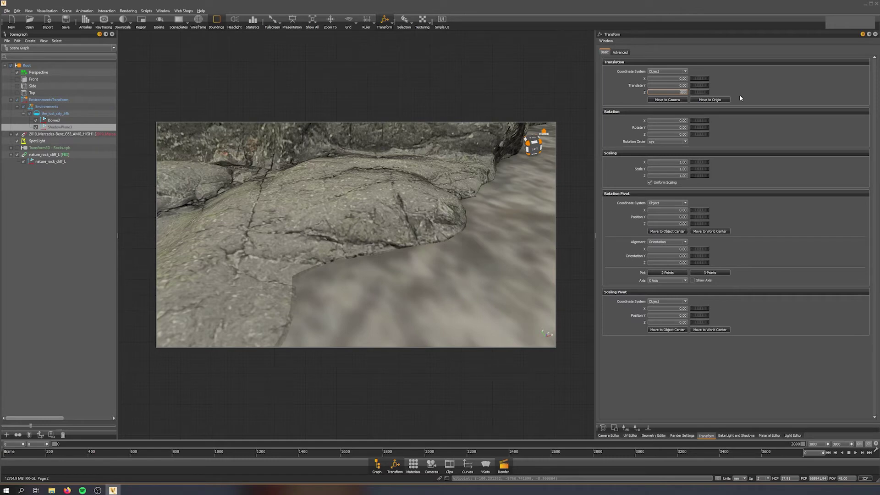
Deselect the shadow plane and examine from several angles where the rock cliff meets the ground.
shift+click(456, 267)
right_drag(455, 267, 442, 188)
drag(443, 187, 419, 196)
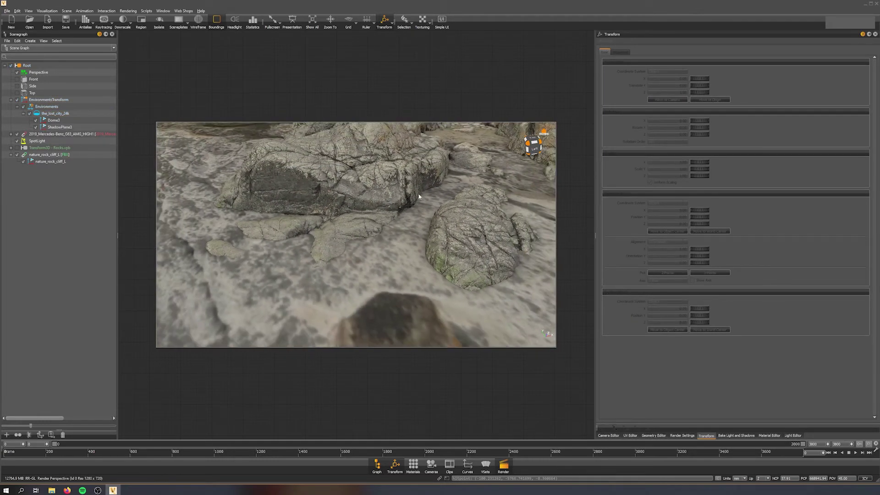
right_drag(403, 244, 428, 173)
drag(429, 173, 419, 210)
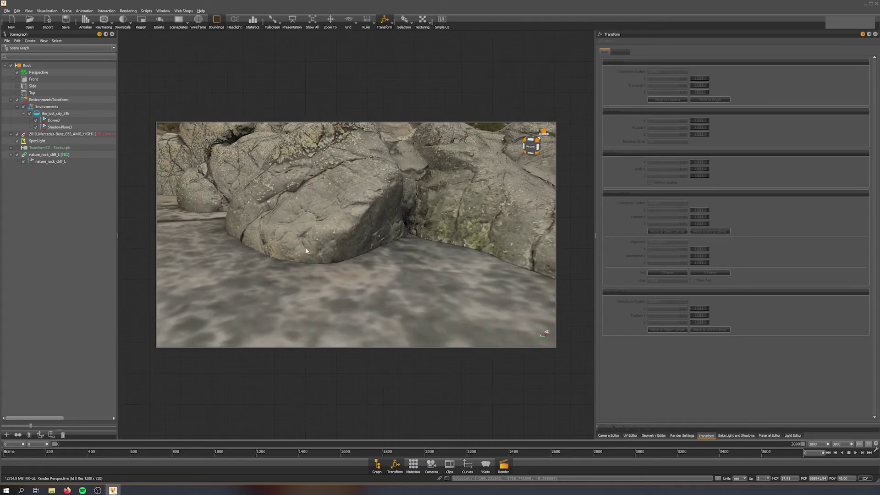
drag(446, 296, 373, 223)
Switch to Precomputed Illumination Rendering and inspect the baked shadows around the rock cliff.
click(46, 10)
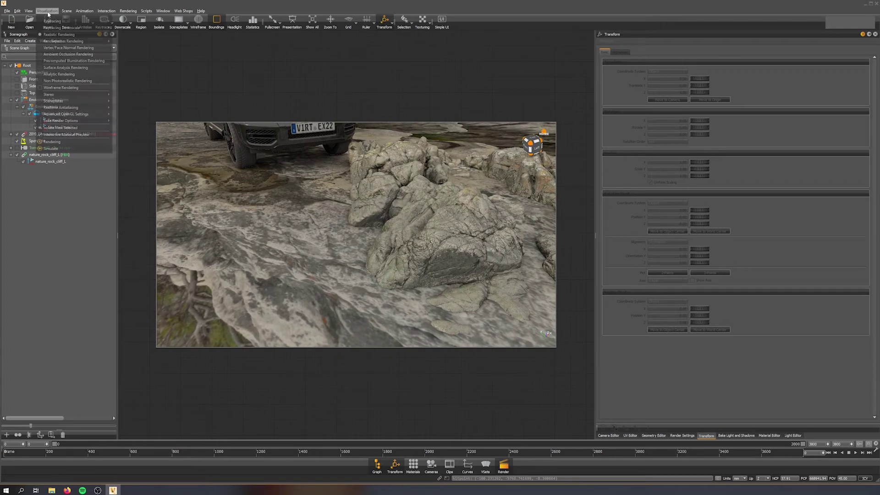
click(69, 62)
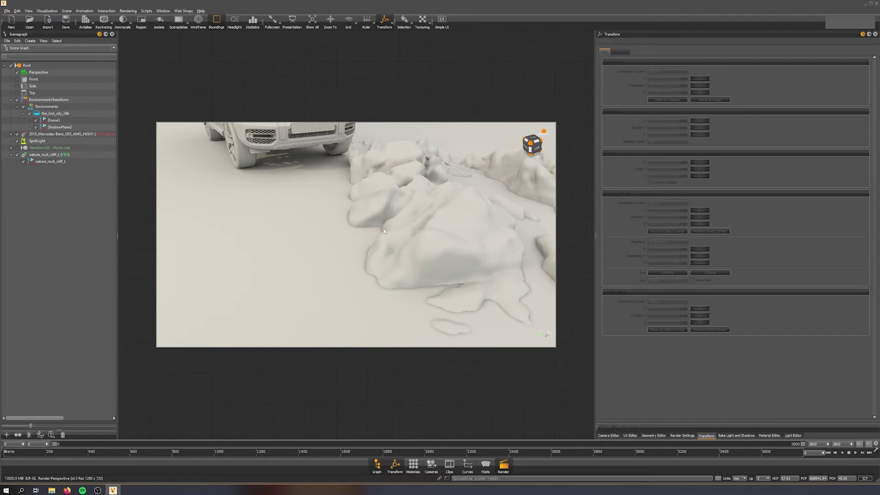
drag(467, 212, 359, 189)
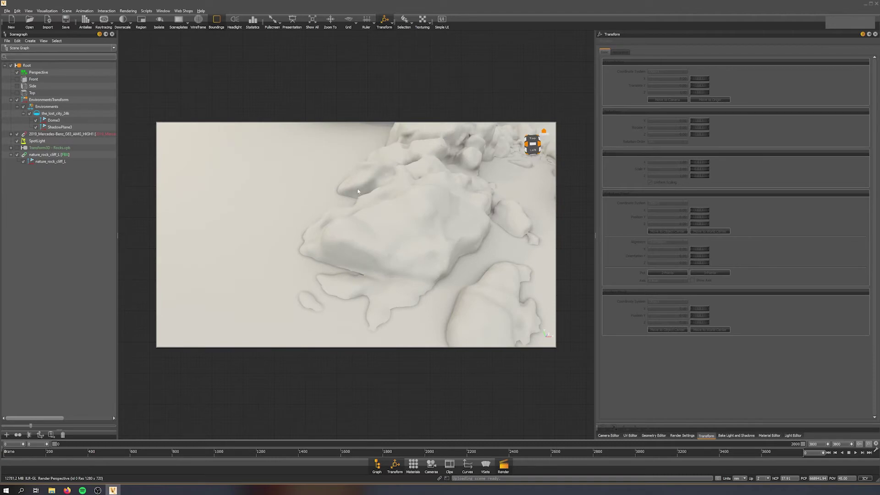
drag(408, 234, 311, 264)
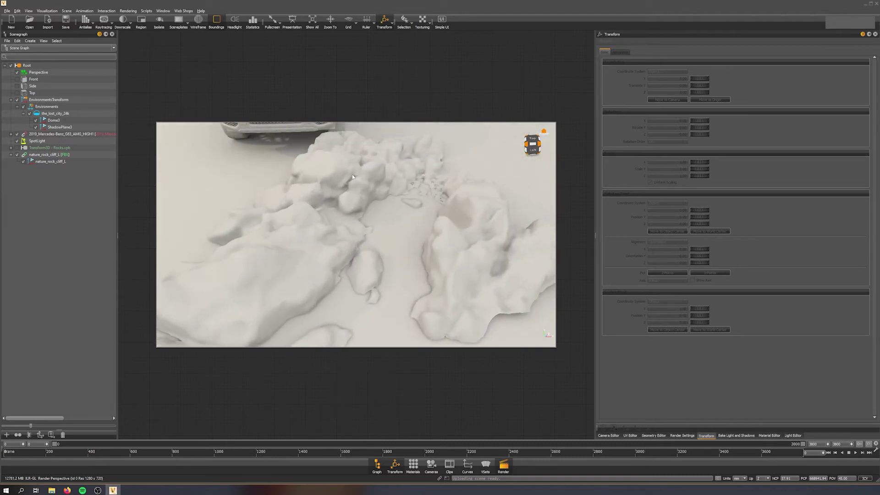
drag(485, 244, 263, 197)
Return the viewport to Realistic Rendering and frame the car from the front with the rocks before it.
click(51, 11)
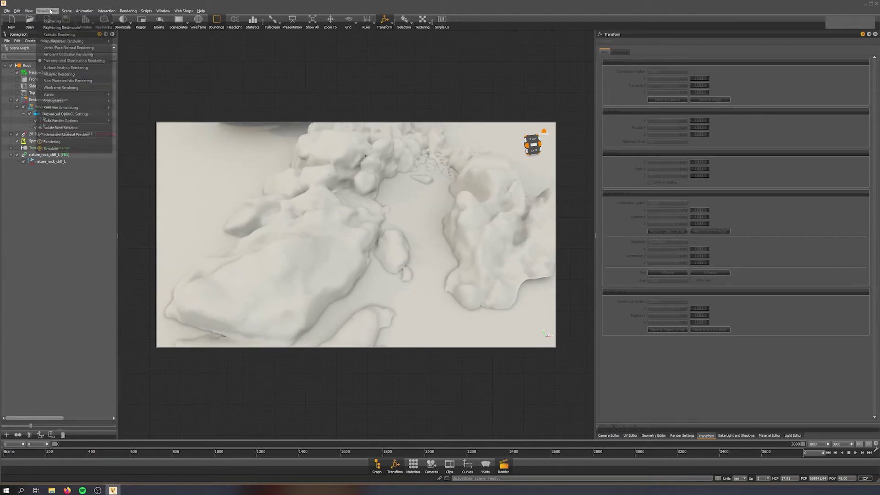
click(65, 35)
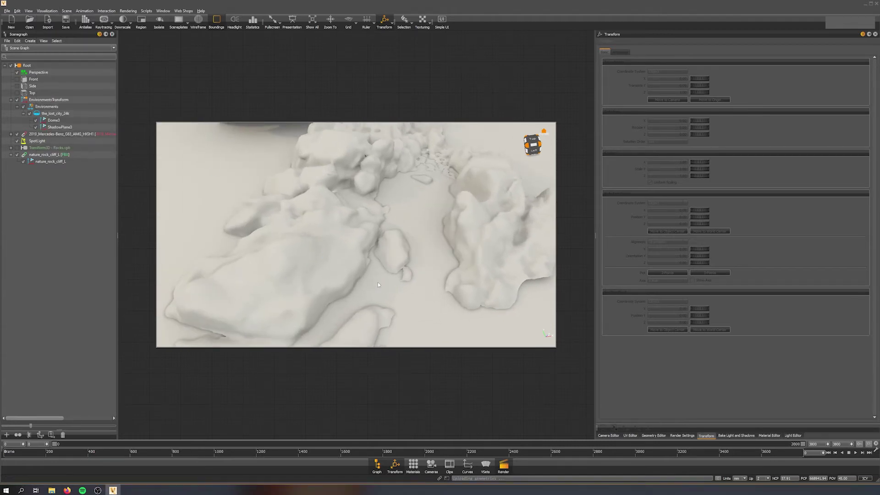
right_drag(398, 225, 392, 204)
drag(391, 205, 365, 171)
right_drag(365, 172, 364, 206)
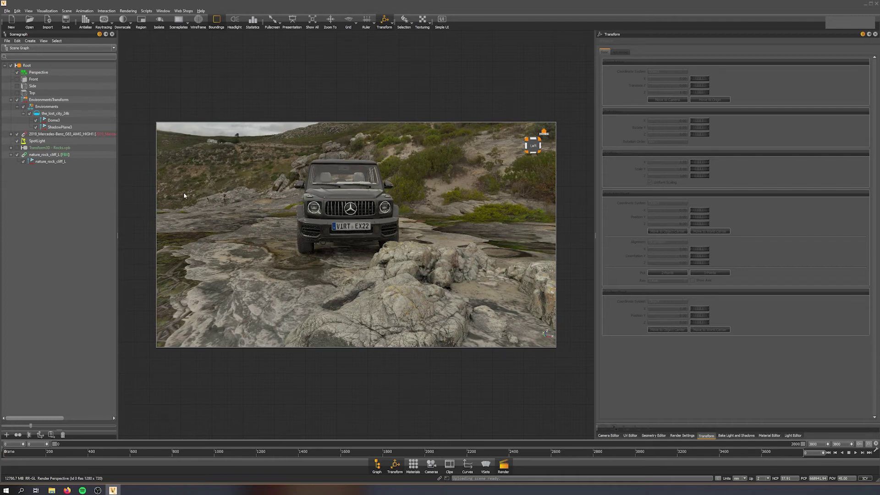
Hide the nature_rock_cliff_L object and show the hidden Transform3D rocks group around the car.
click(18, 155)
click(16, 148)
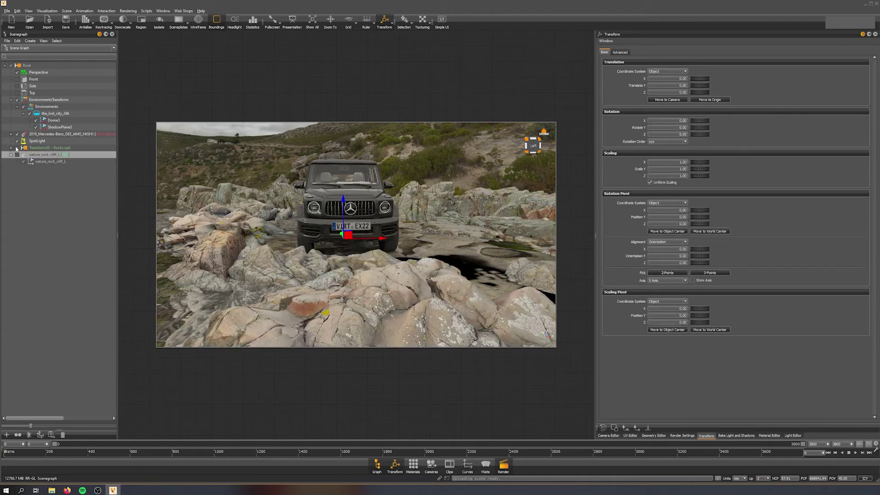
Select the shadow plane and recalculate its light and shadow texture bake with the new rocks in place.
right_drag(493, 272, 445, 257)
click(444, 258)
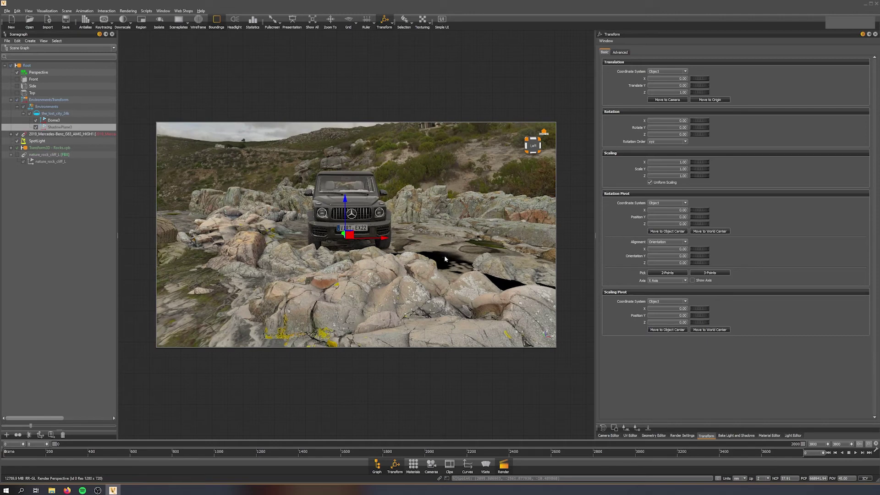
click(738, 436)
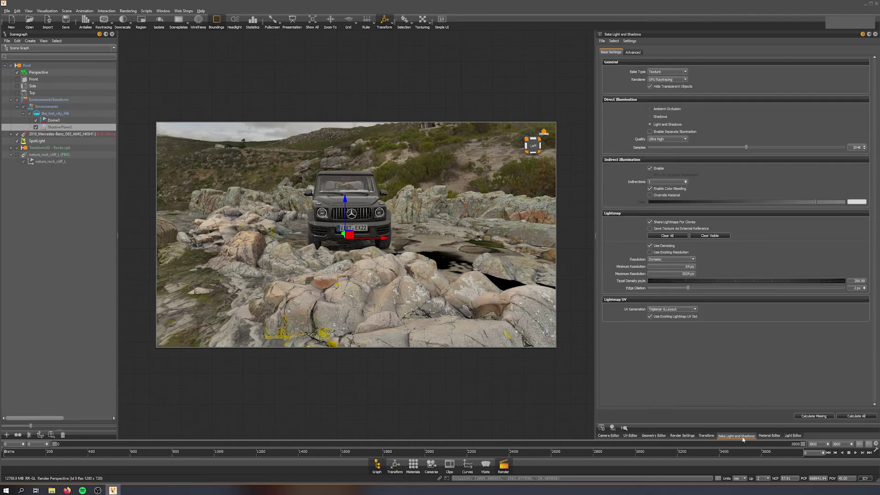
click(855, 417)
Examine the full rock arrangement and the baked ground shadows around the car from low, elevated and close viewpoints.
drag(389, 262, 356, 242)
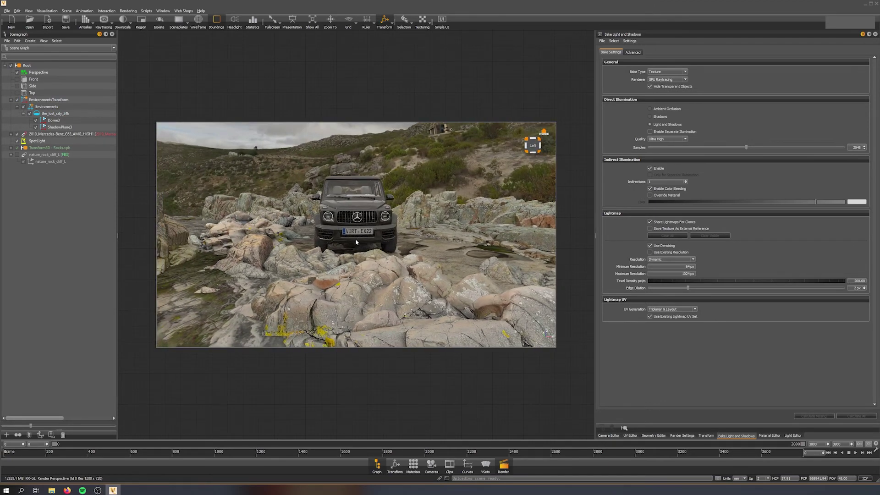
drag(342, 224, 375, 269)
middle_drag(376, 267, 438, 226)
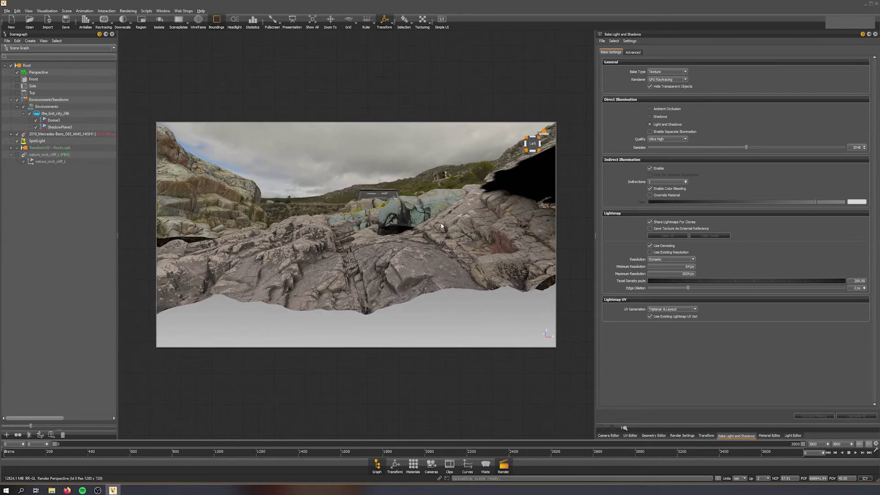
right_drag(438, 225, 440, 231)
drag(440, 233, 391, 215)
right_drag(390, 214, 472, 199)
middle_drag(472, 199, 447, 219)
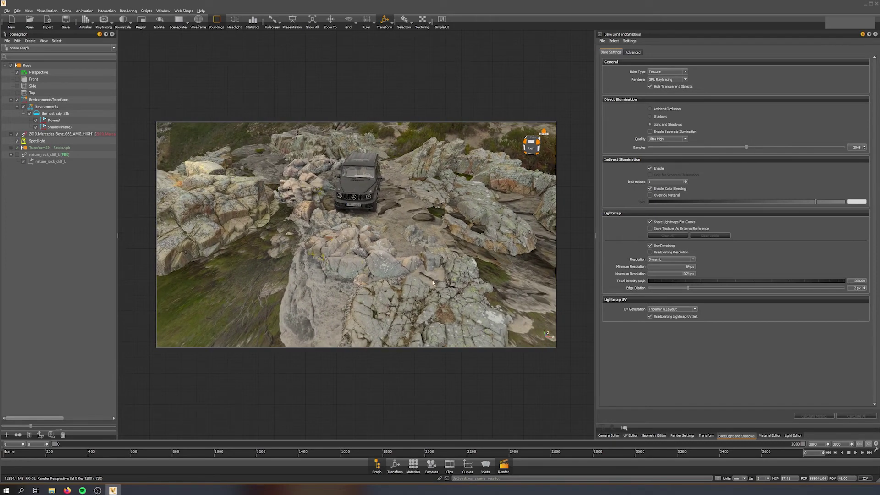
drag(341, 244, 321, 197)
right_drag(391, 287, 361, 318)
drag(361, 318, 468, 267)
right_drag(403, 305, 411, 212)
drag(412, 211, 424, 181)
drag(398, 209, 429, 171)
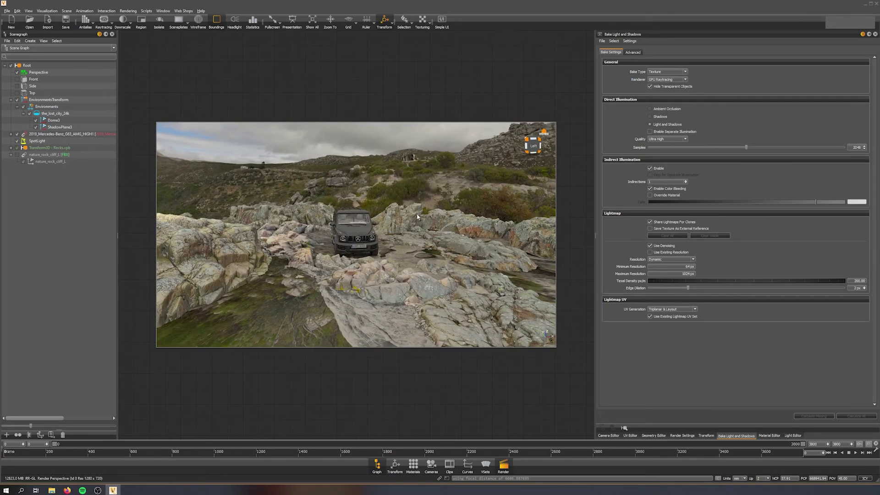
scroll(367, 256, up, 6)
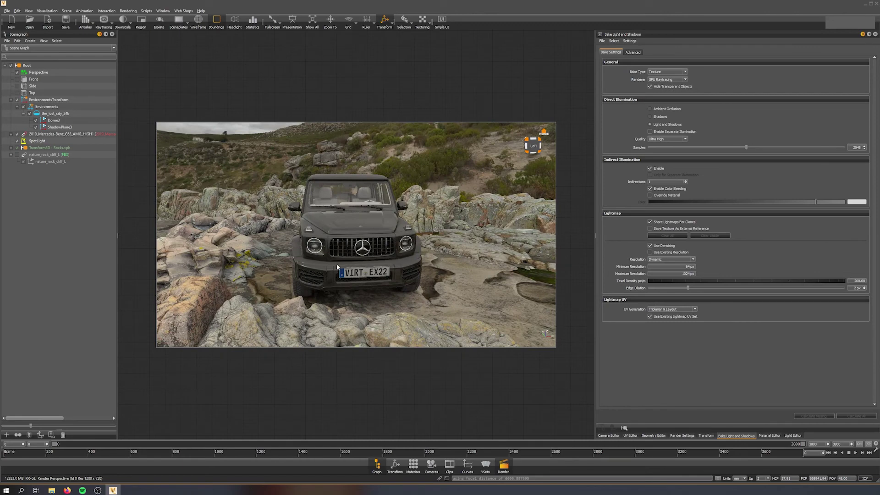
drag(366, 256, 362, 263)
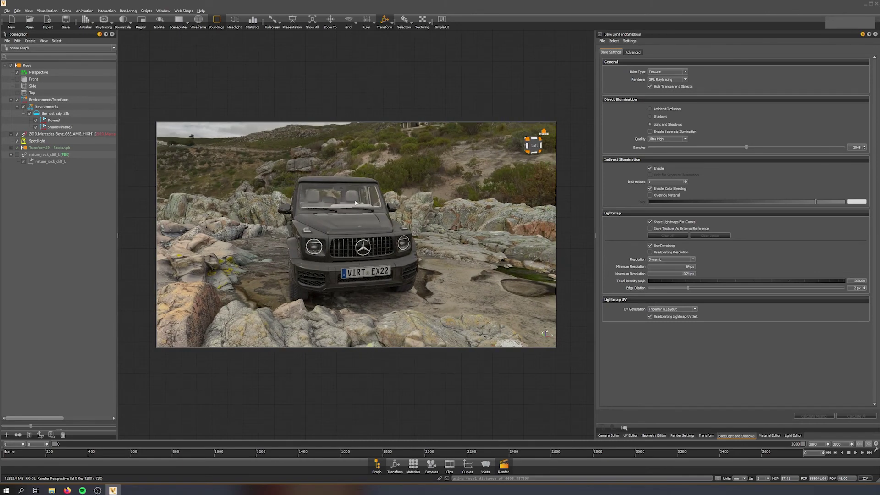
drag(196, 196, 585, 224)
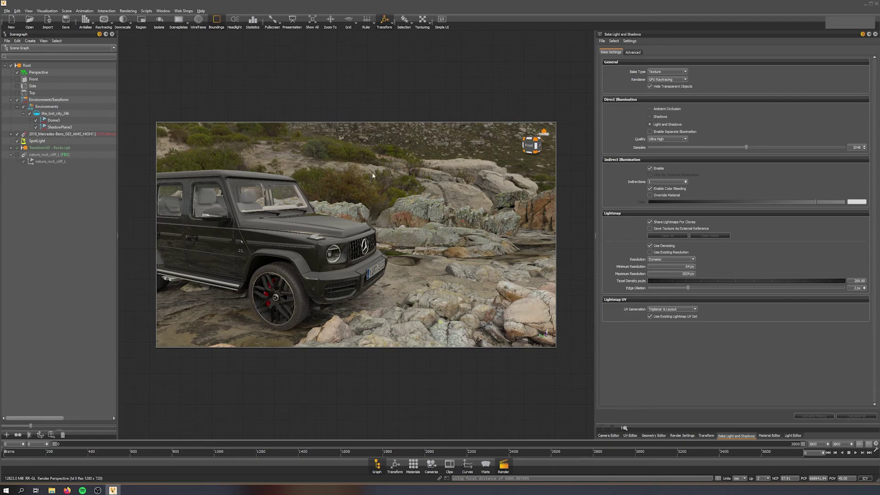
Turn off the SpotLight in the scene and view the car among the rocks without it.
drag(384, 209, 407, 214)
drag(386, 278, 394, 221)
right_drag(395, 221, 337, 245)
drag(337, 247, 141, 203)
click(17, 141)
drag(462, 227, 478, 238)
drag(501, 211, 289, 222)
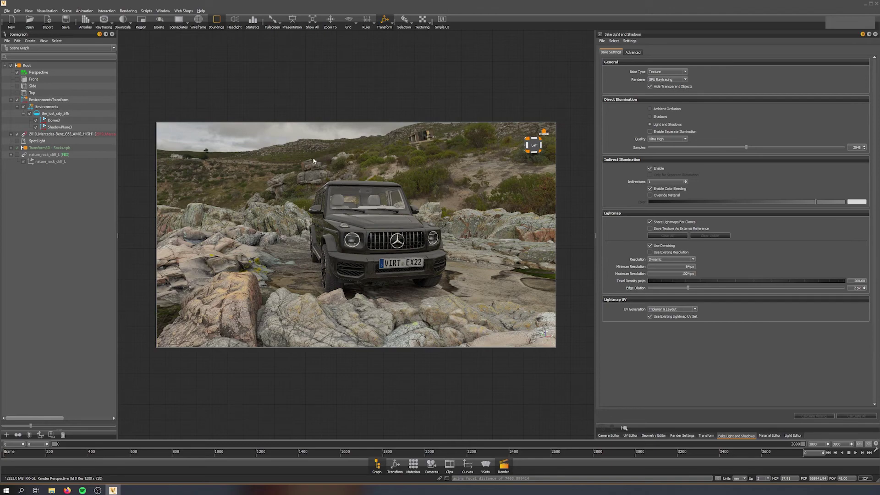
Inspect the car's front up close, and look over the whole environment dome and its rocks from outside.
drag(316, 170, 392, 213)
right_drag(391, 211, 396, 240)
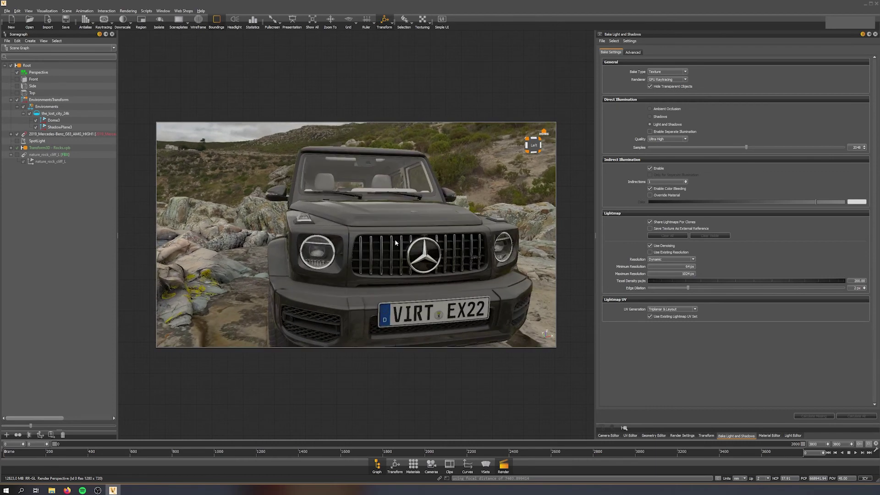
scroll(411, 246, down, 4)
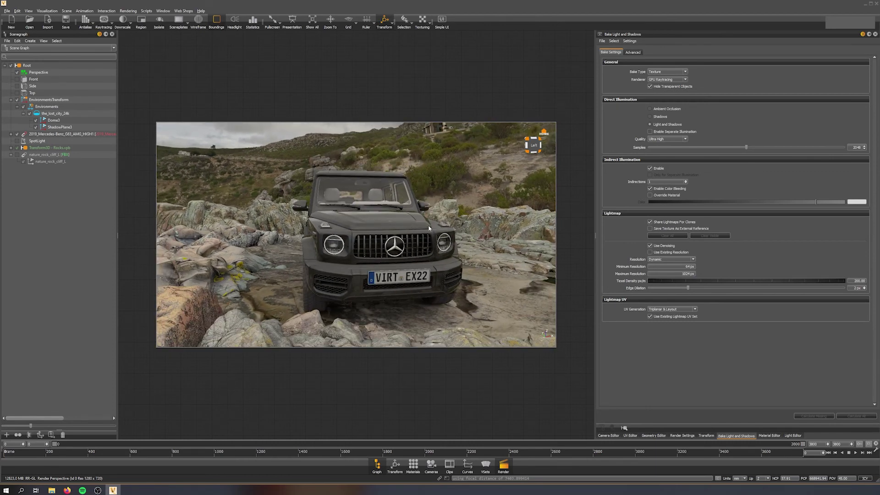
scroll(440, 283, down, 5)
drag(403, 237, 434, 284)
middle_drag(434, 285, 463, 287)
middle_drag(377, 160, 393, 240)
right_drag(444, 256, 397, 222)
drag(397, 222, 423, 345)
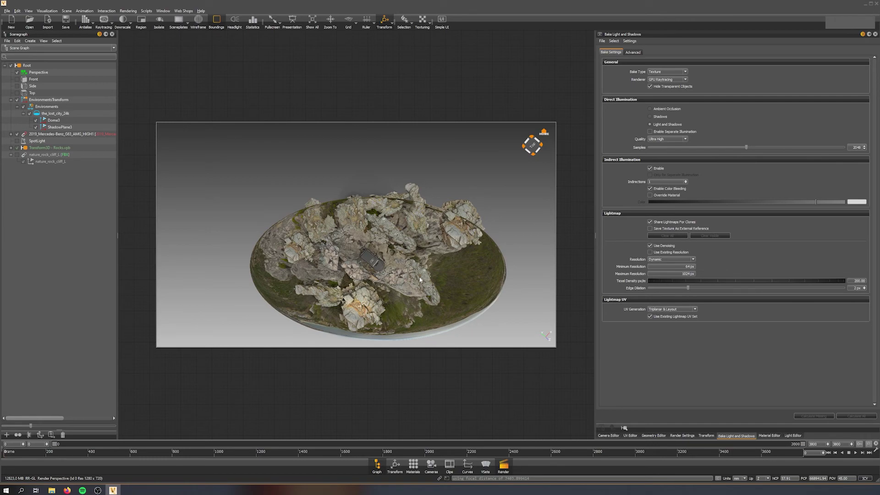
Move back inside the dome and examine how the car blends with the surrounding rocks from front three-quarter angles.
scroll(417, 247, up, 8)
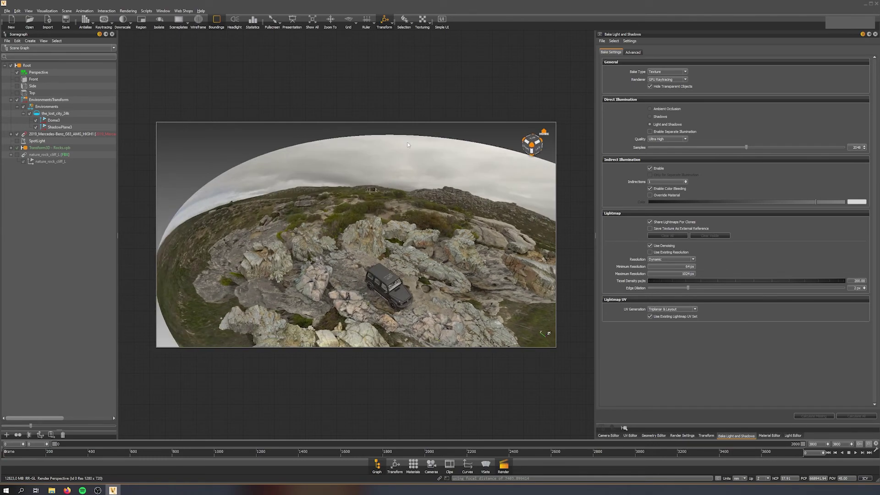
middle_drag(454, 293, 413, 228)
right_drag(413, 228, 458, 262)
drag(458, 262, 406, 212)
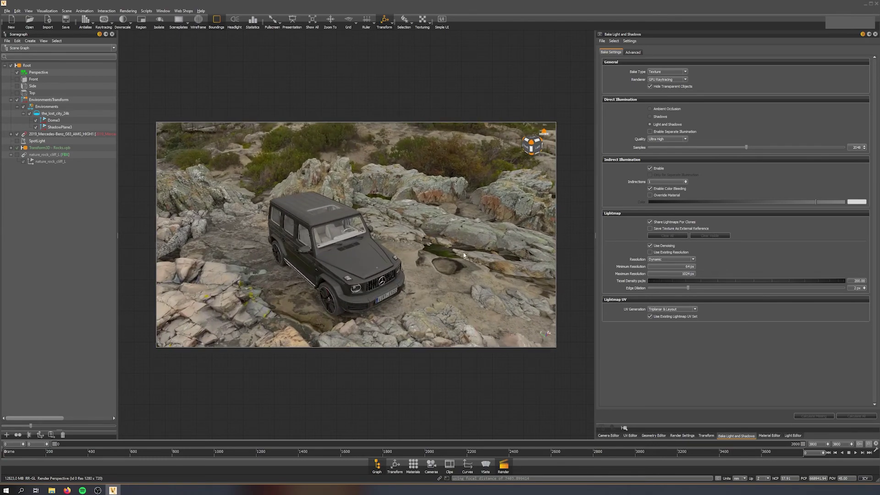
mouse_move(500, 241)
middle_down()
mouse_move(430, 235)
mouse_move(502, 232)
middle_up()
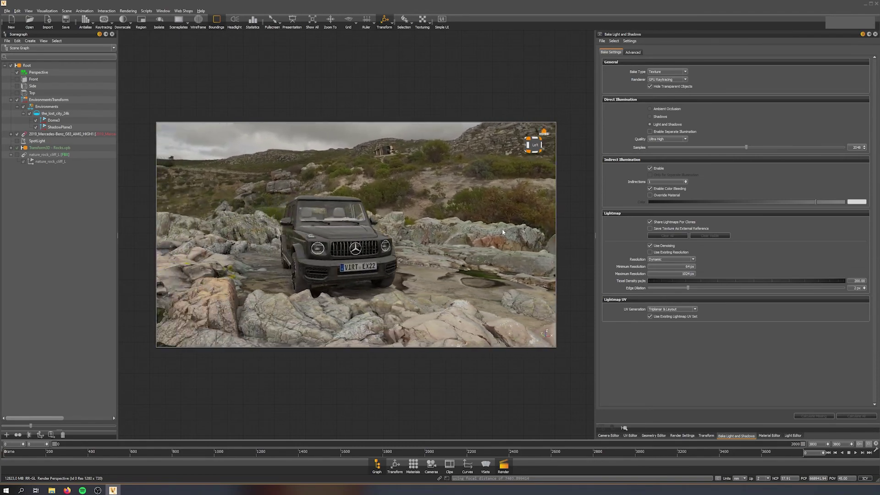
drag(503, 232, 370, 228)
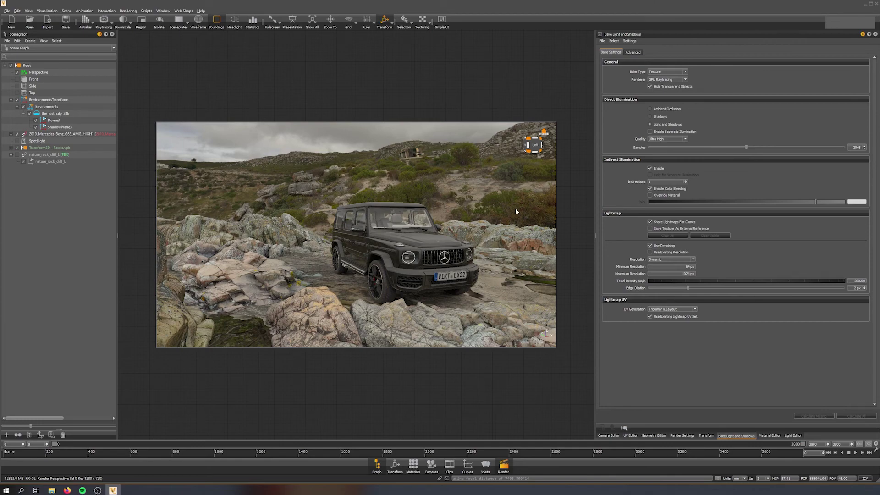
drag(443, 296, 392, 258)
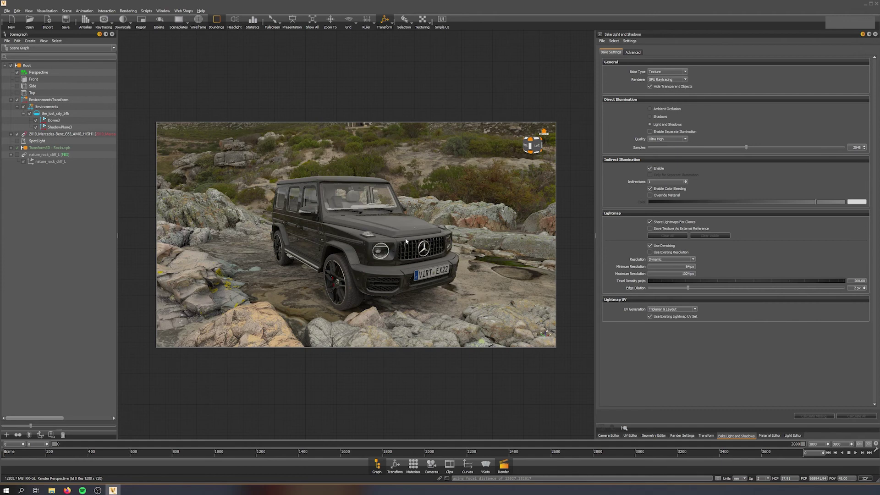
drag(406, 241, 374, 190)
drag(303, 196, 344, 203)
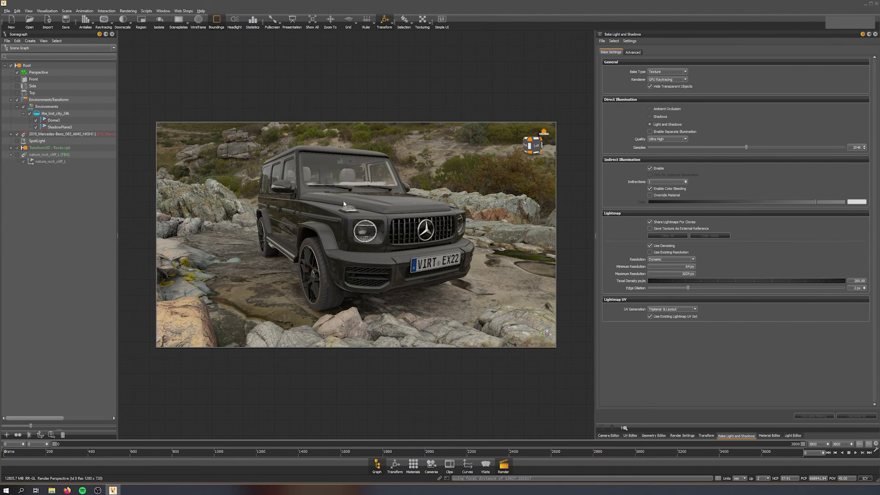